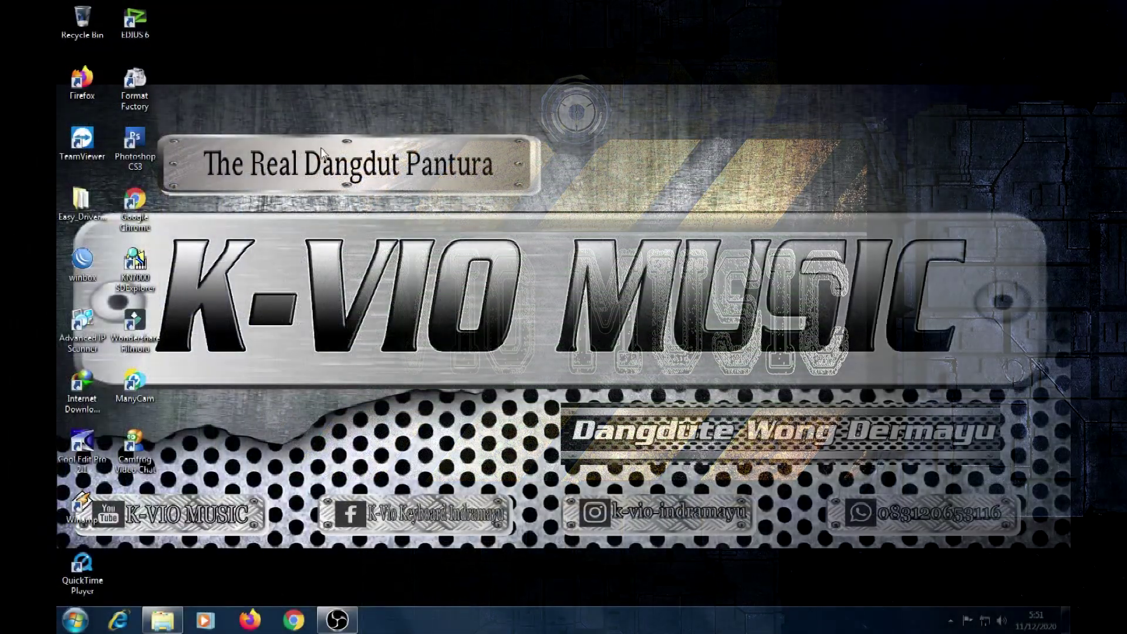
right_click(307, 175)
click(344, 212)
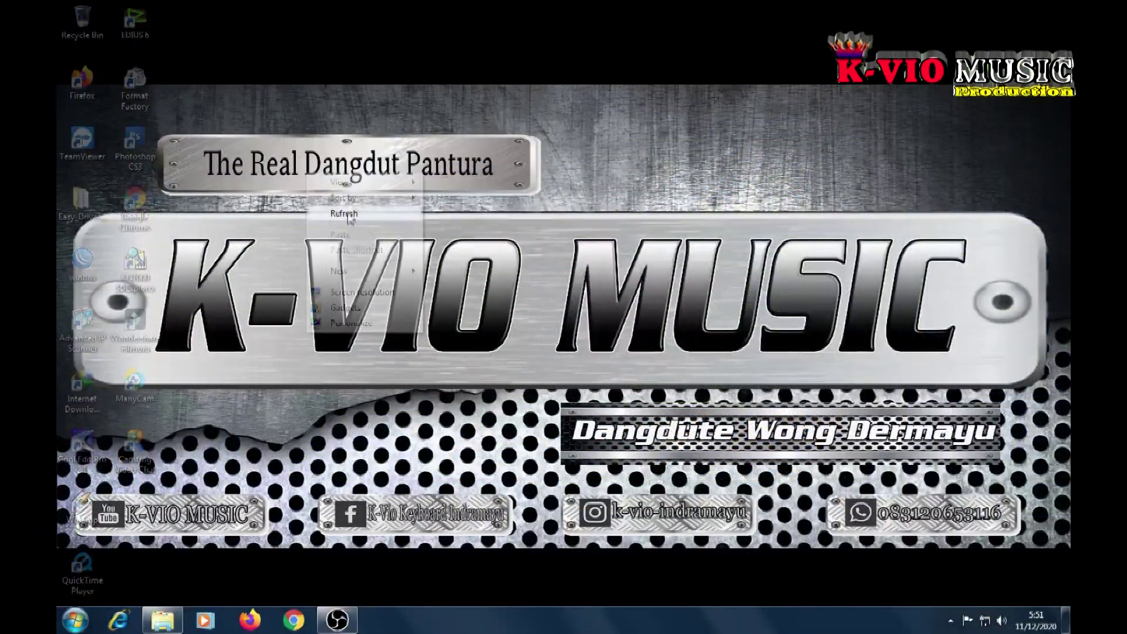
Step: Launch EDIUS 6 and create a new project with the HD 1440x1080 50i 16:9 8bit preset
double_click(148, 30)
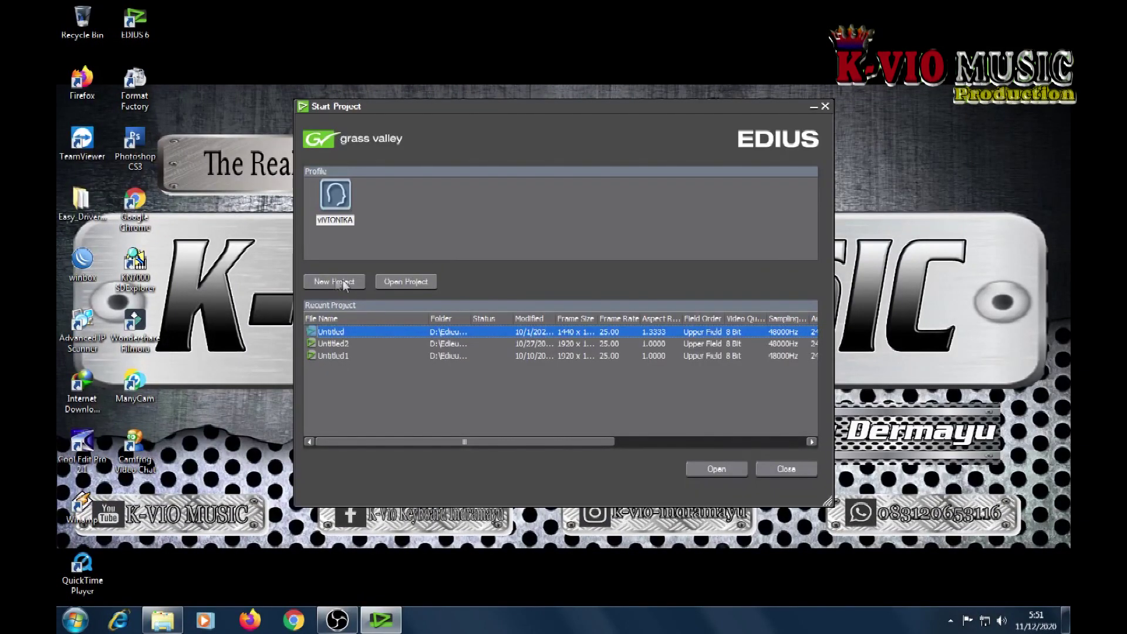
click(337, 283)
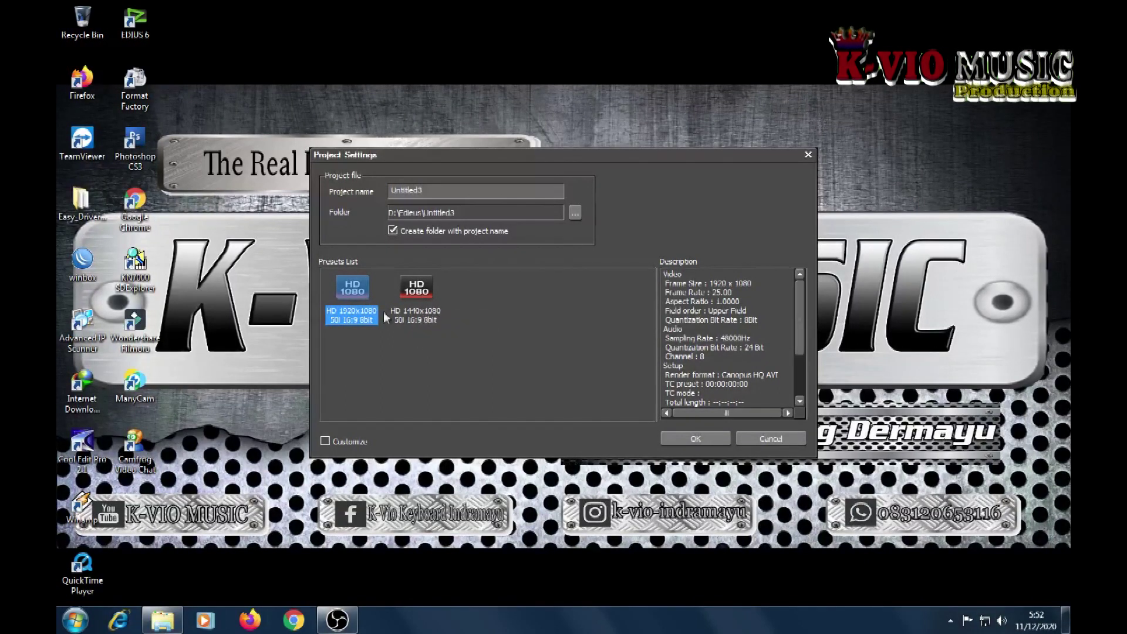
click(424, 301)
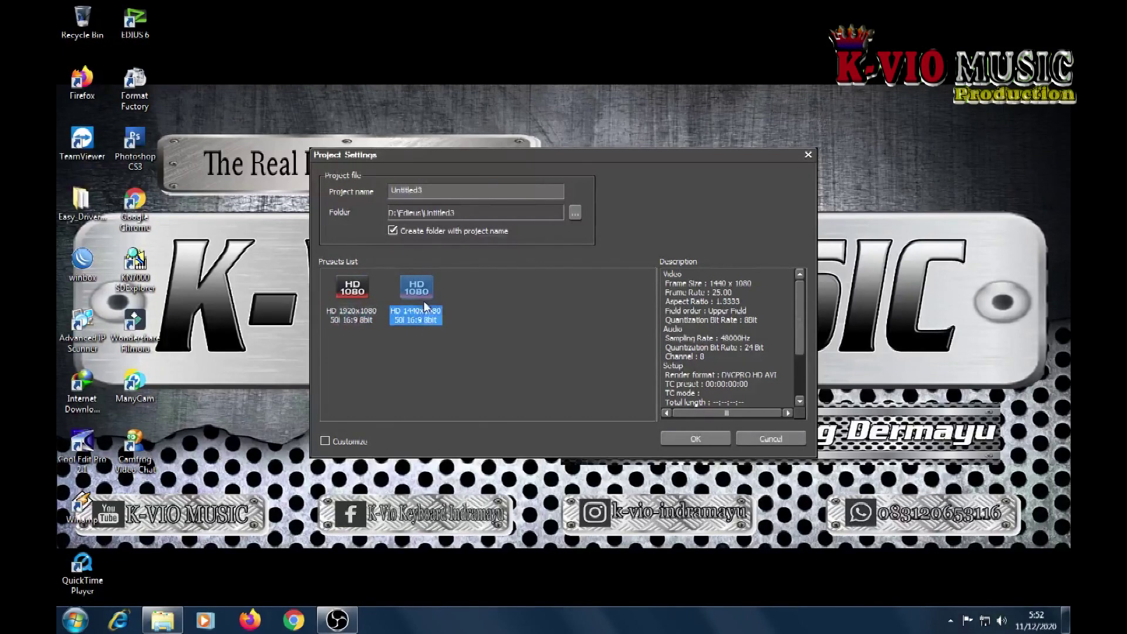
click(698, 439)
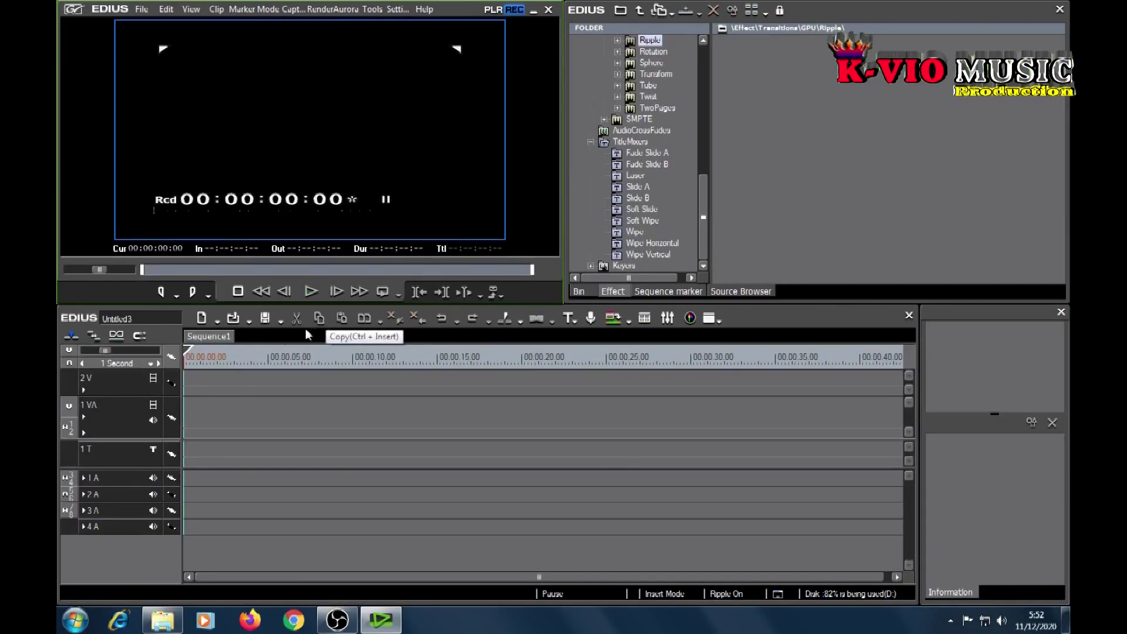
Step: Duplicate title tracks until the timeline has four of them, and enlarge the title track area
right_click(119, 456)
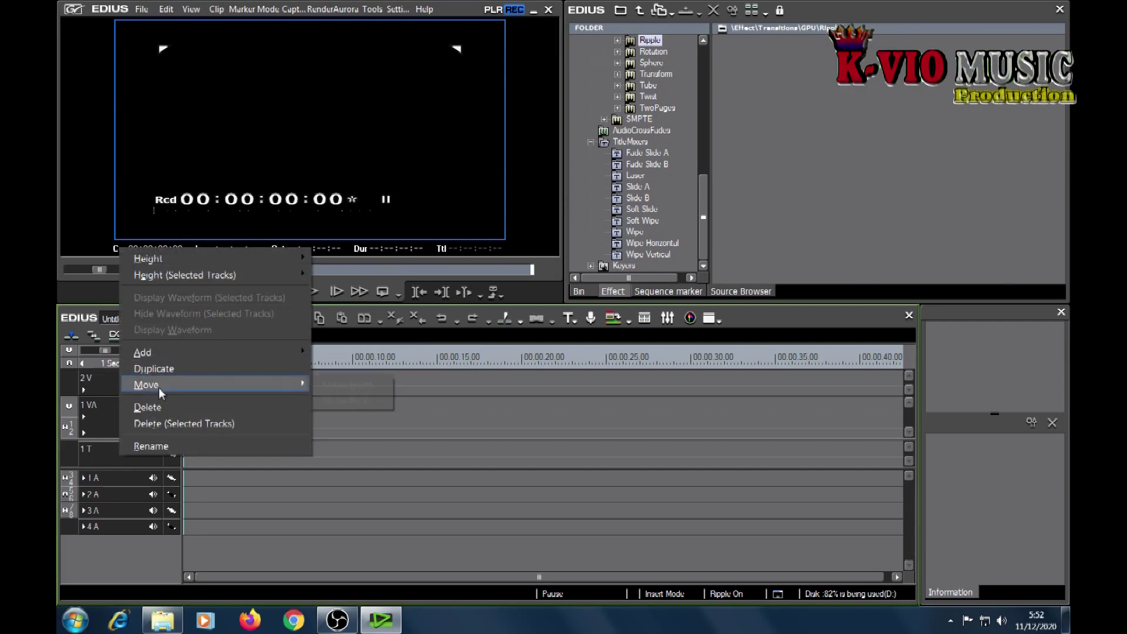
right_click(103, 453)
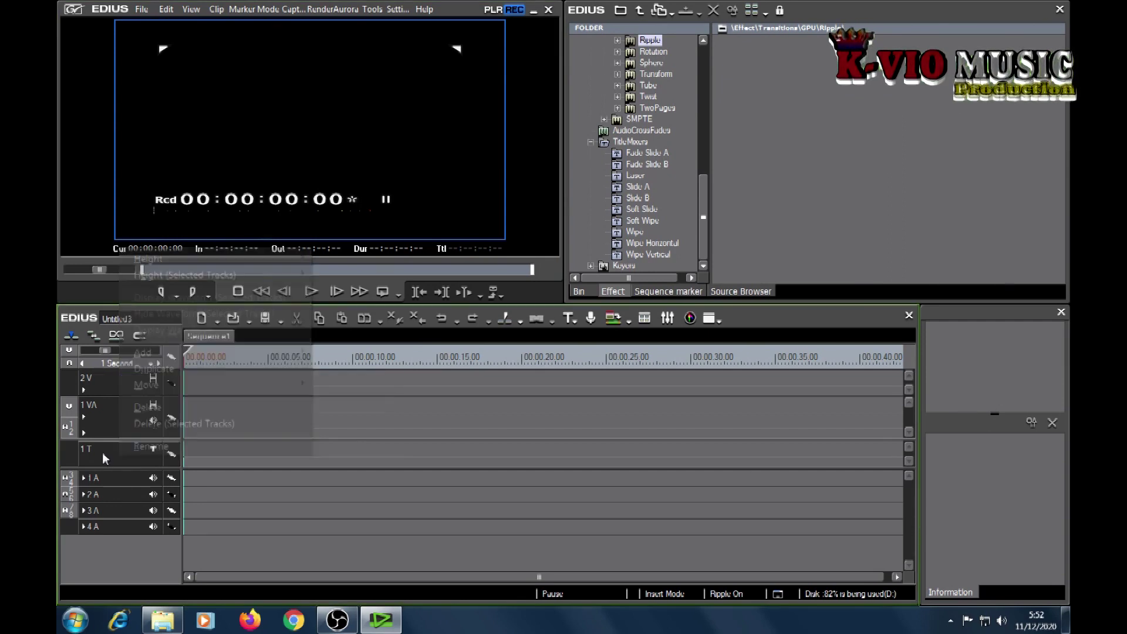
click(139, 366)
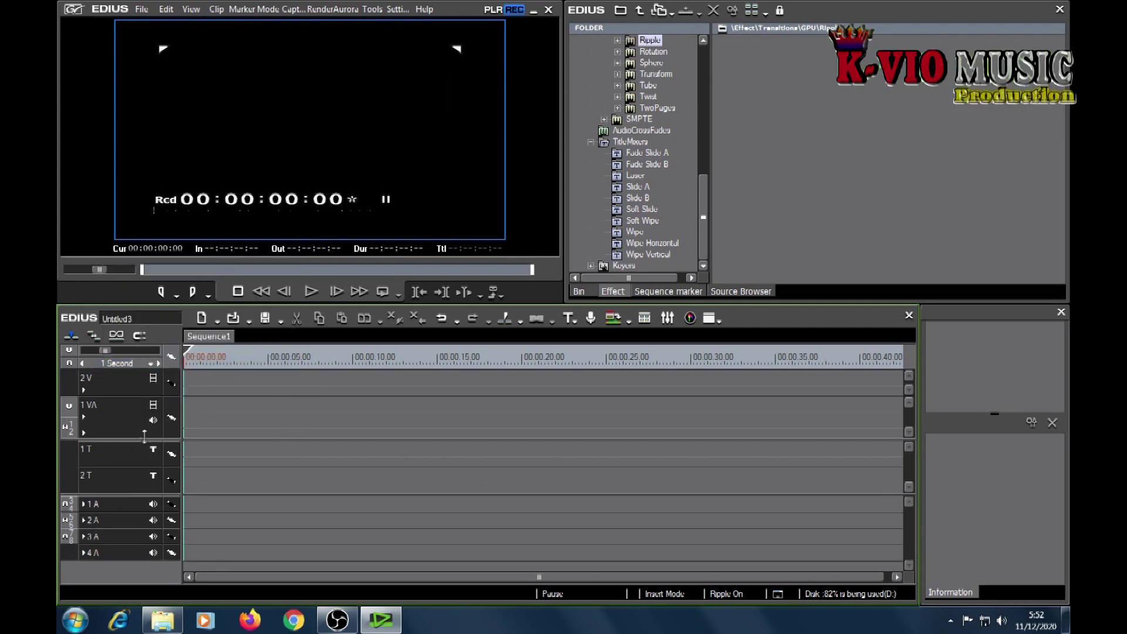
right_click(121, 480)
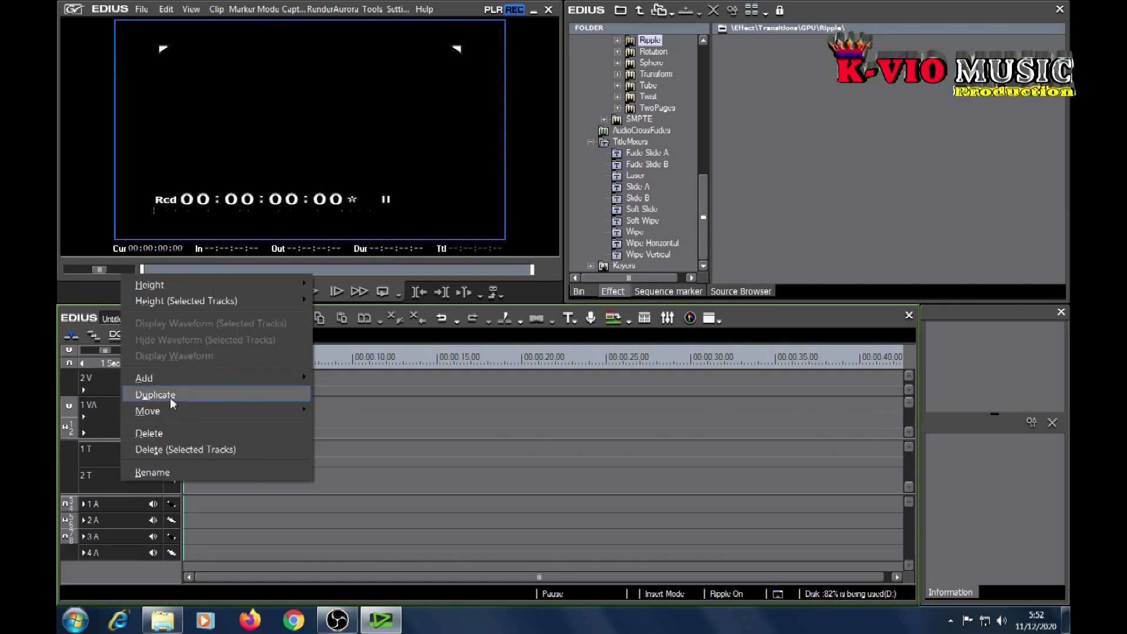
click(170, 396)
right_click(125, 485)
click(156, 394)
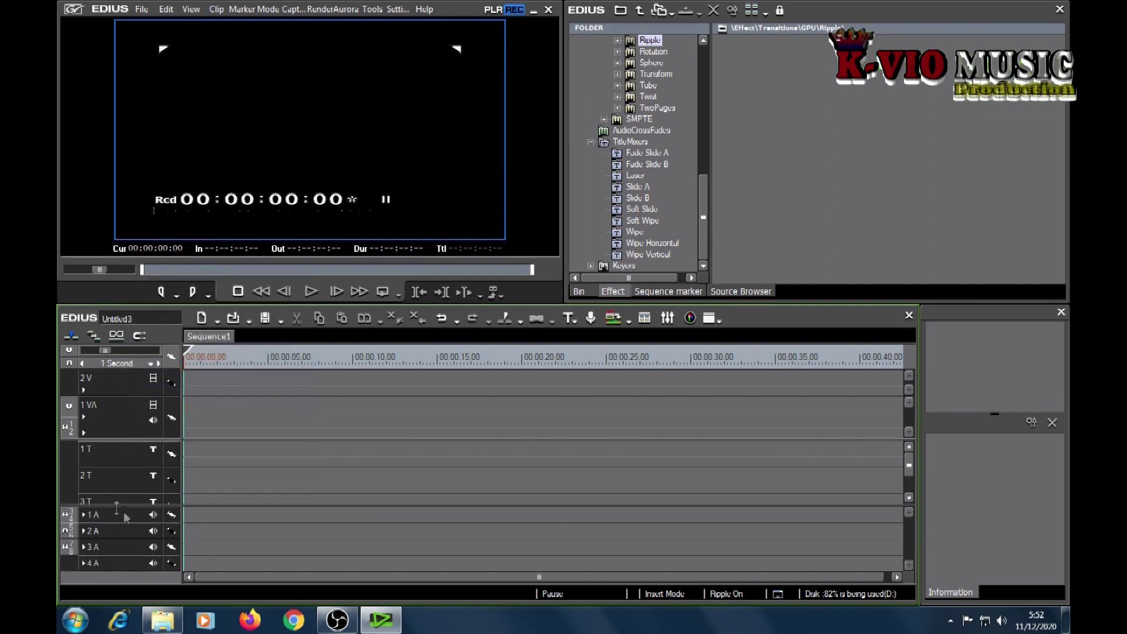
drag(116, 506, 115, 528)
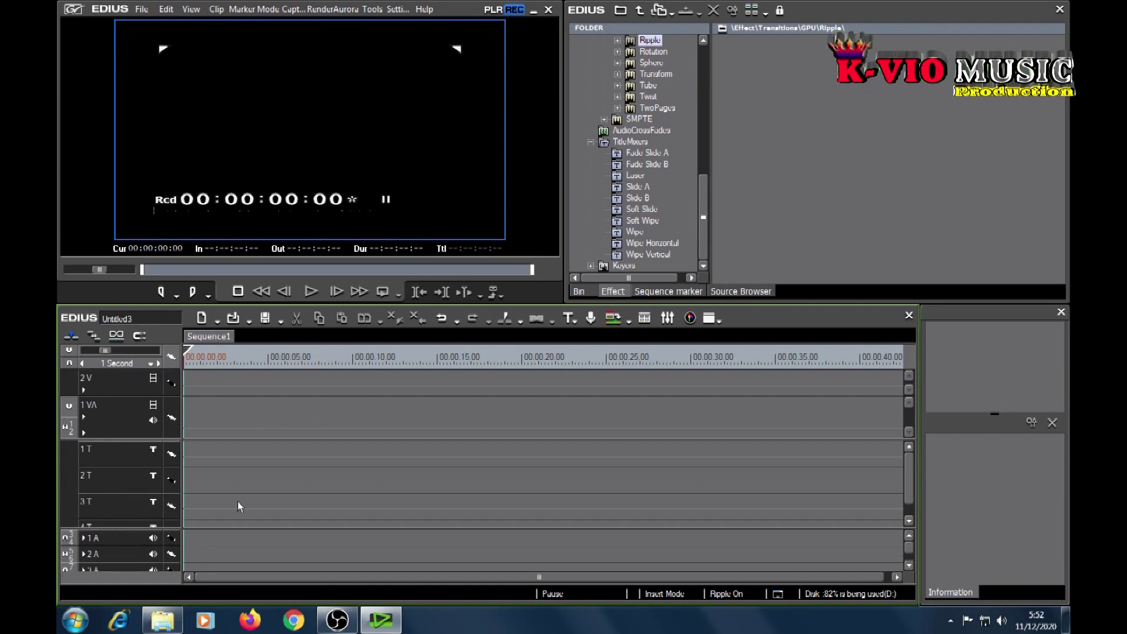
Step: Place the Album video from the Bahan folder inside Video karaoke at the start of the 1 VA track
click(159, 621)
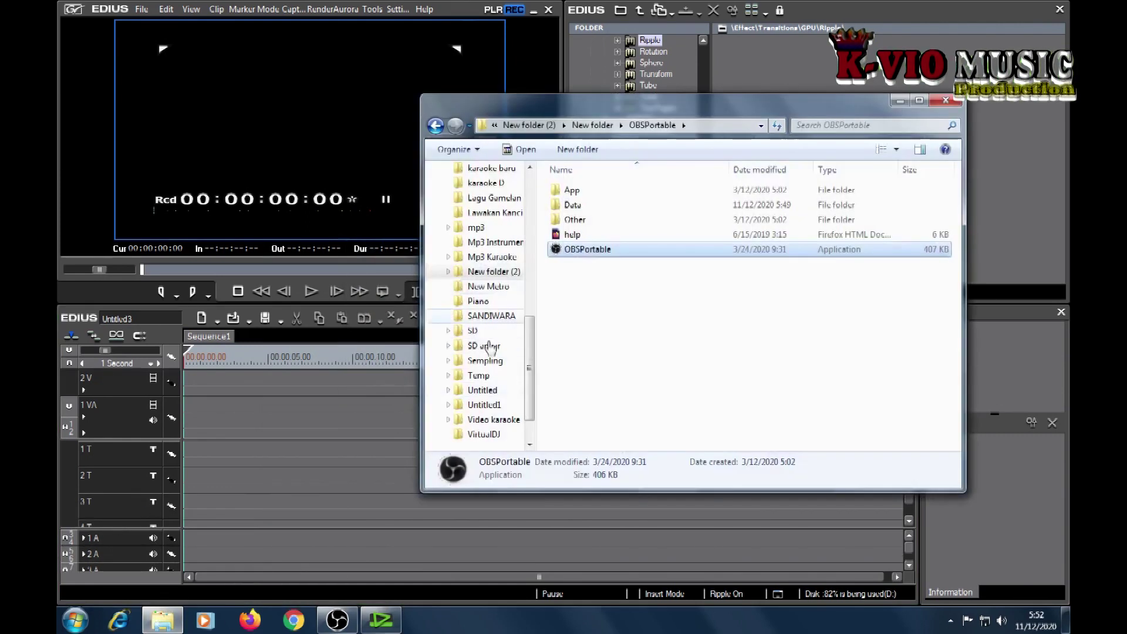
click(510, 420)
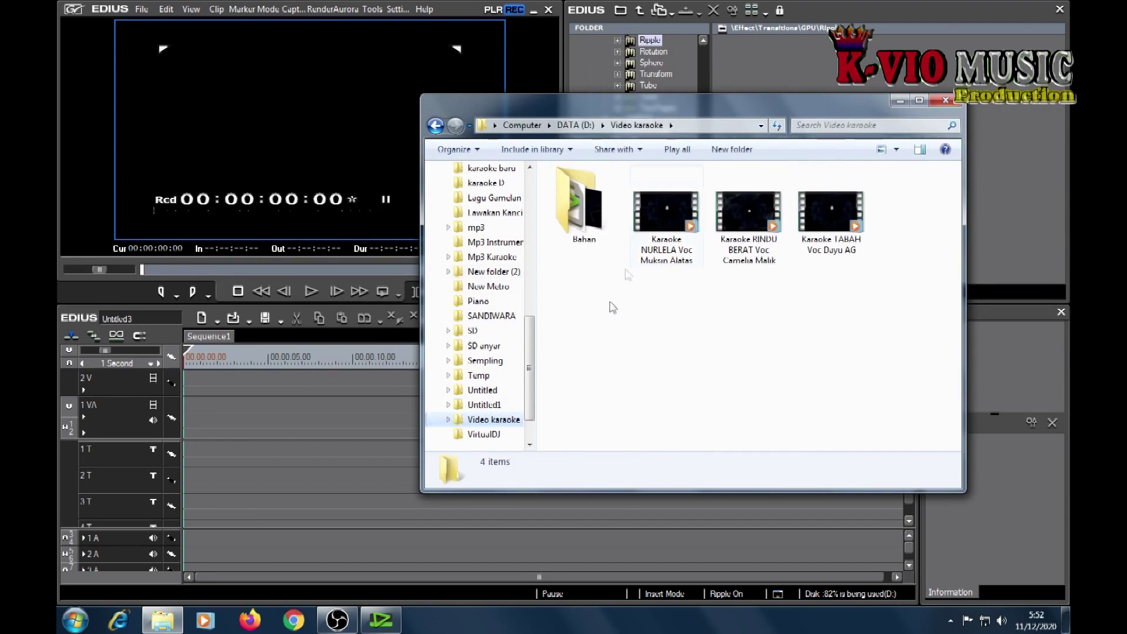
double_click(602, 214)
drag(831, 211, 178, 413)
Step: Create a title on the T1 track at 00:00:08:10 with the text "TES COBA DAN MENCOBA"
click(291, 360)
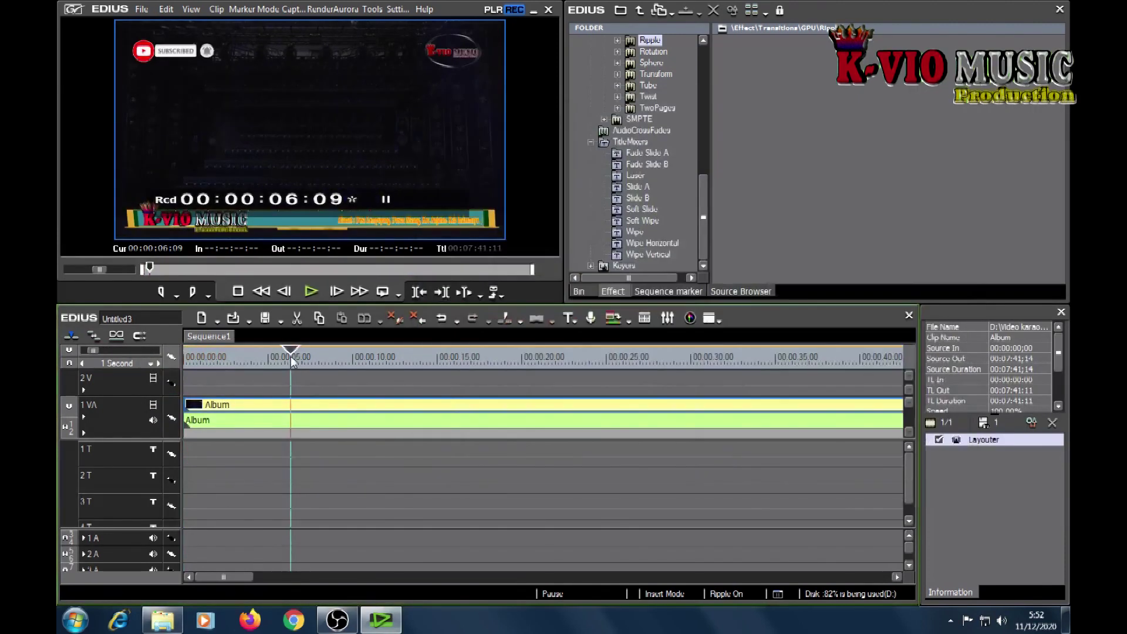
key(space)
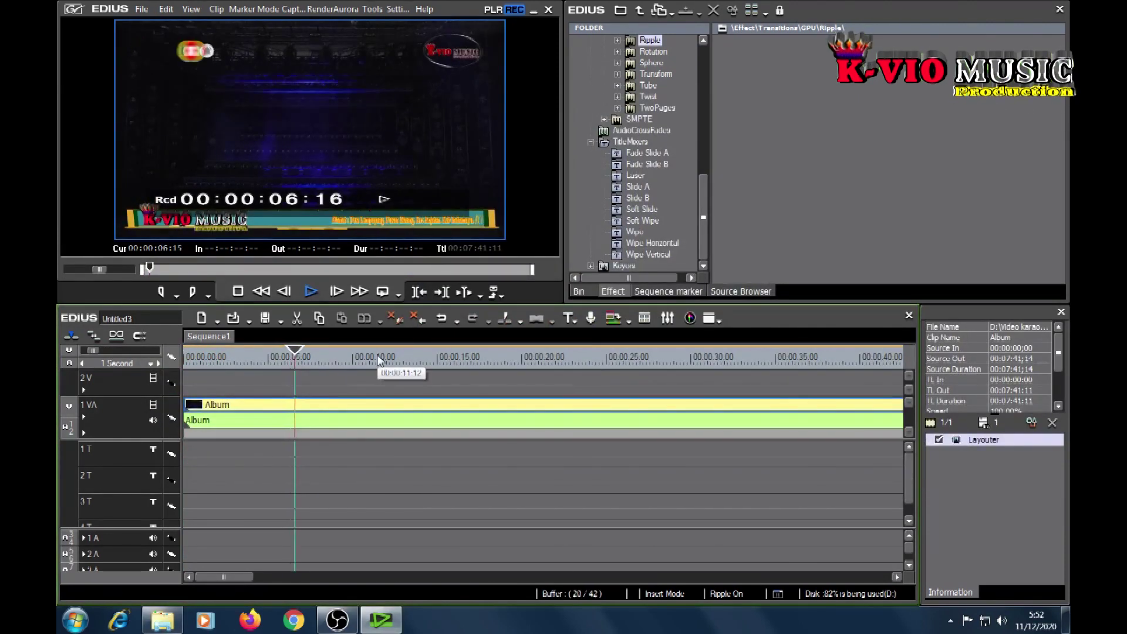
key(space)
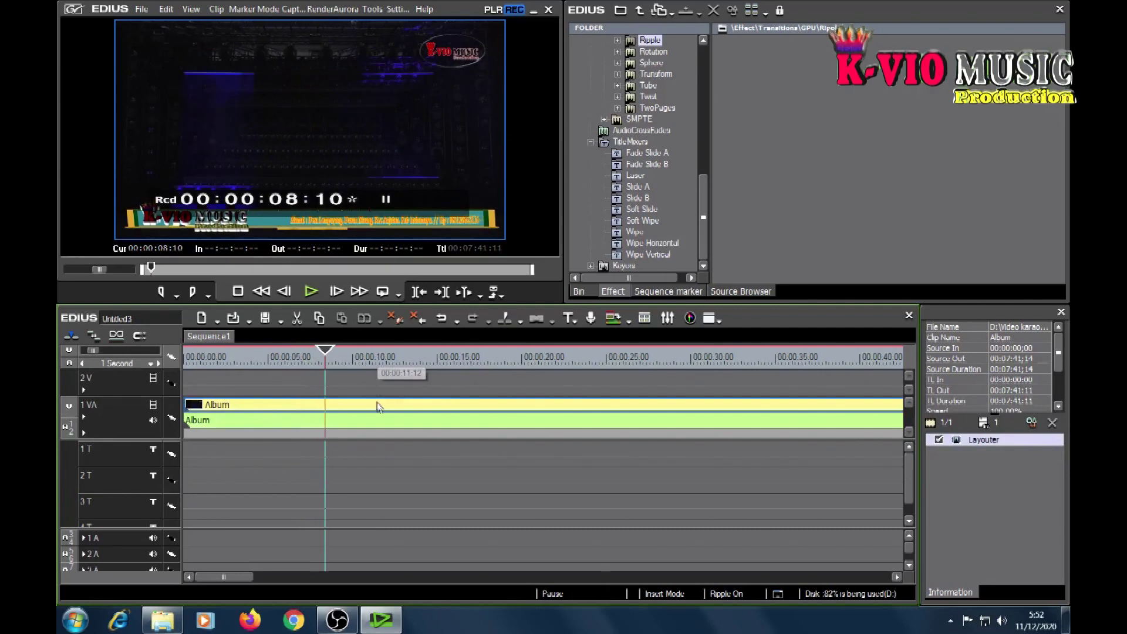
click(574, 322)
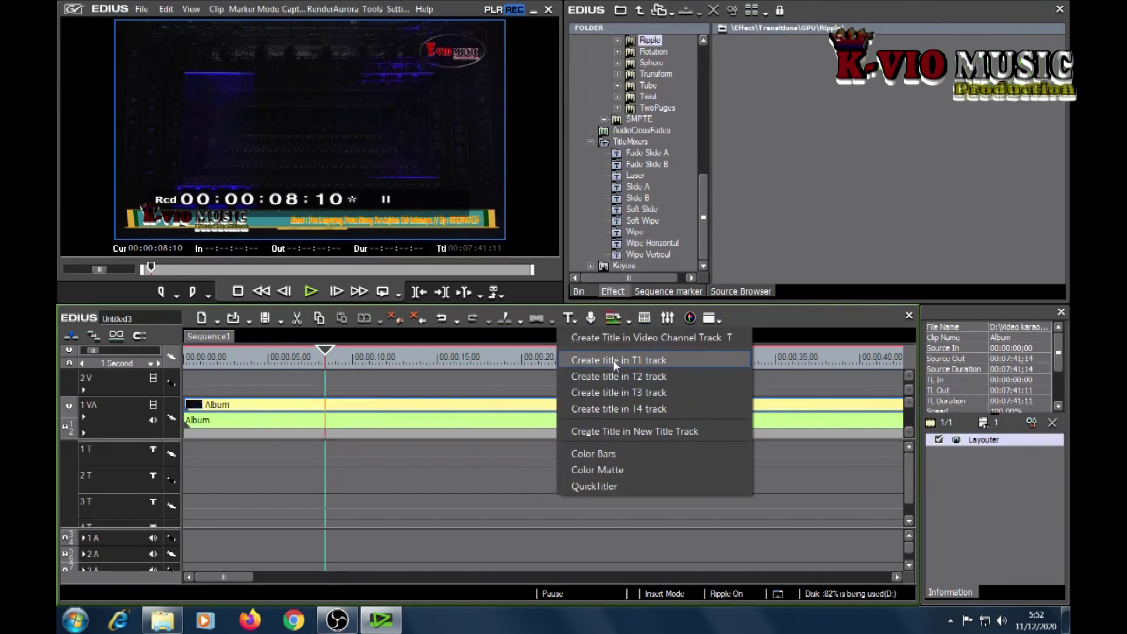
click(613, 361)
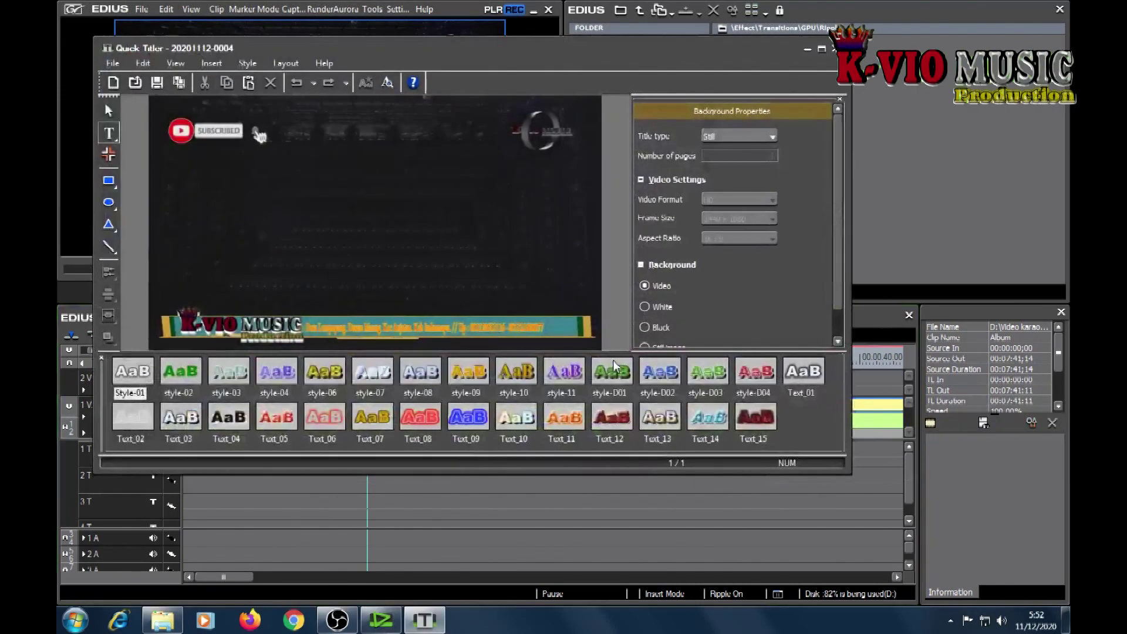
key(Escape)
text(TES COB)
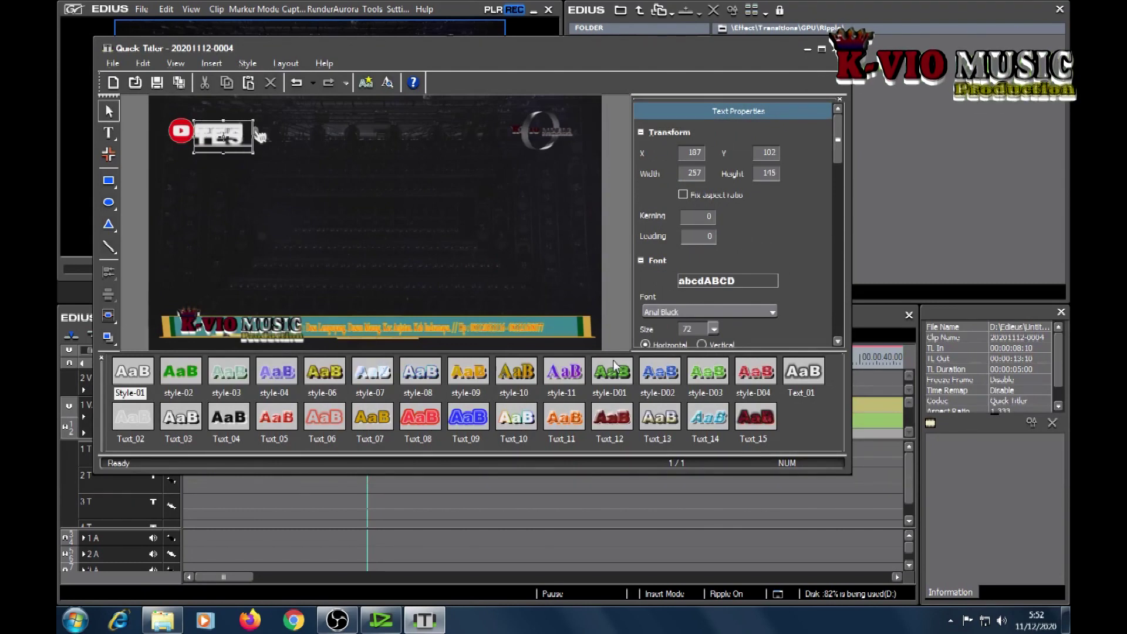
text(A)
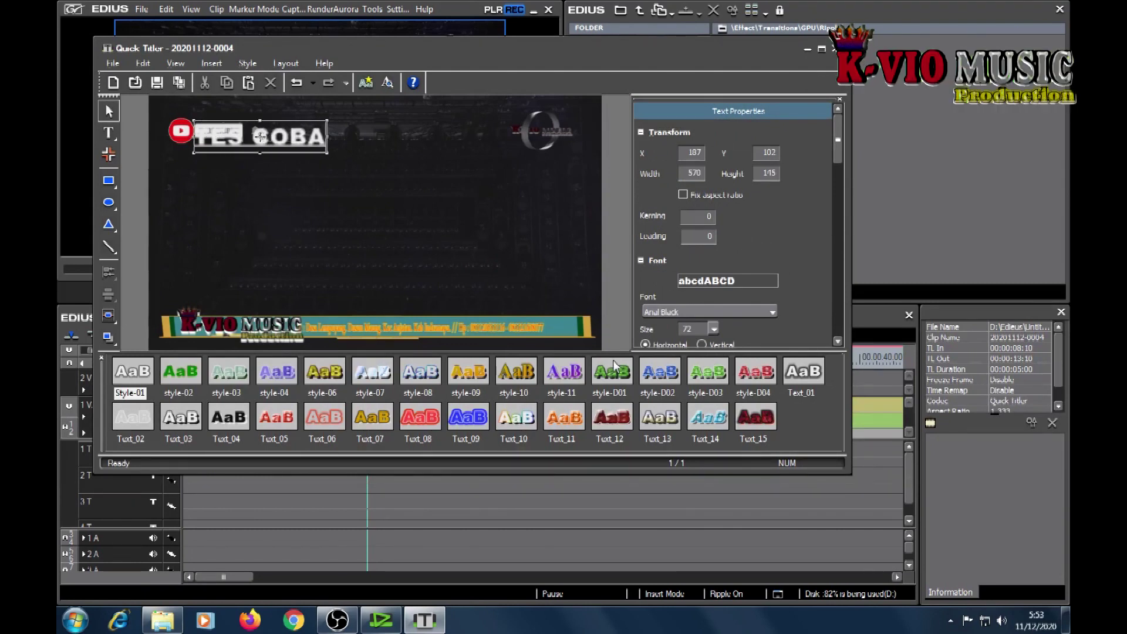
text( DAN )
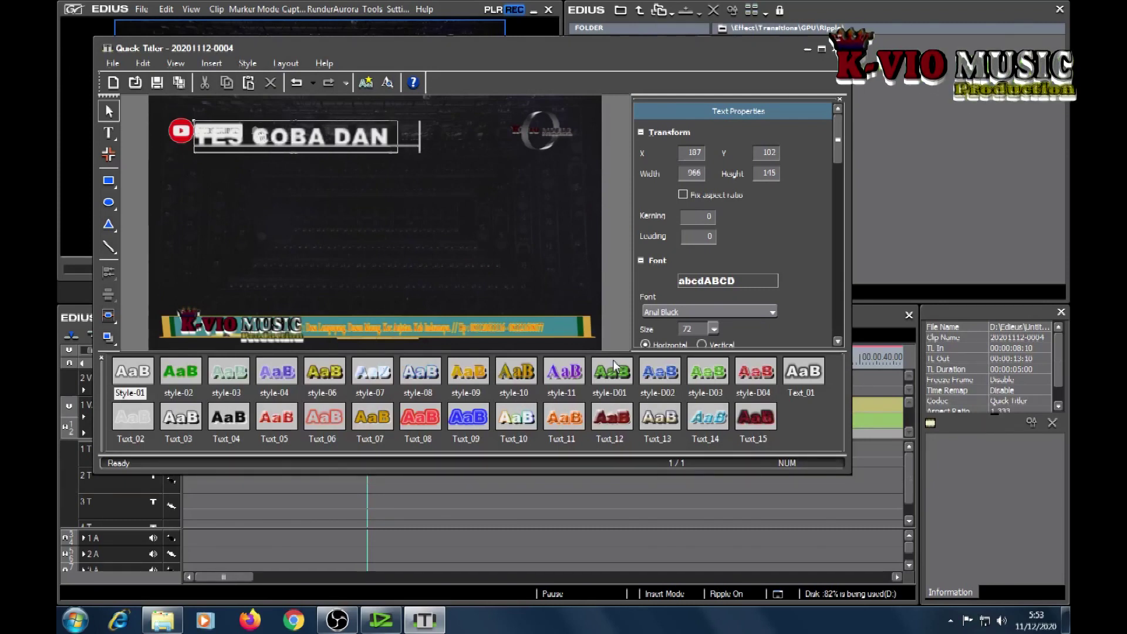
text(MENCOBA)
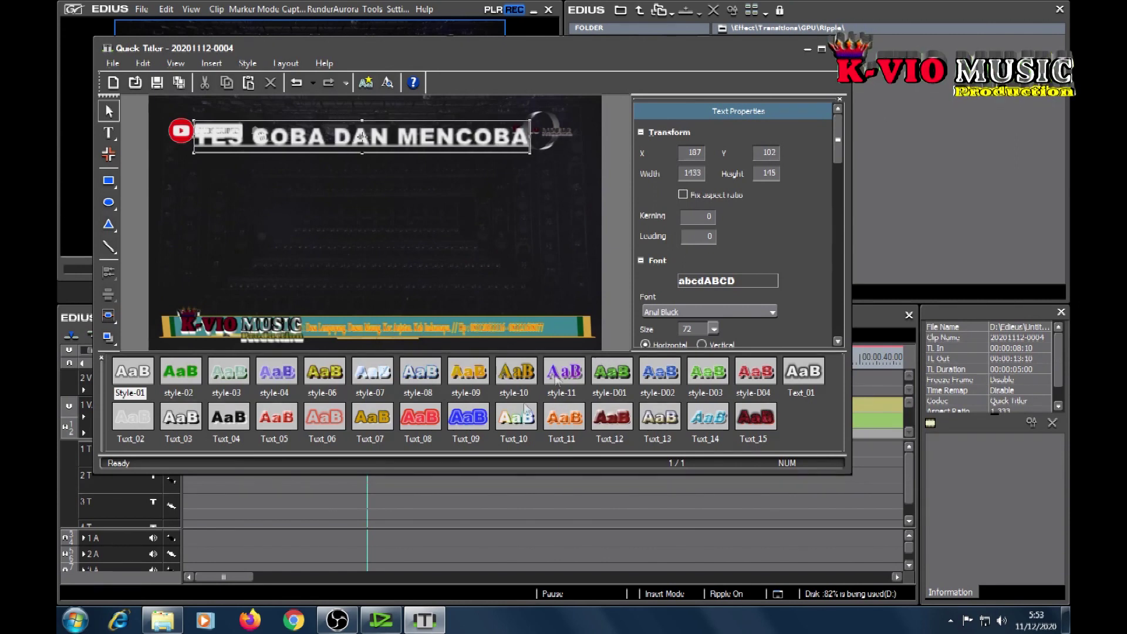
Step: Move the title text to just above the lower banner, at about X 253, Y 738, and save the title
click(379, 189)
drag(408, 136, 423, 289)
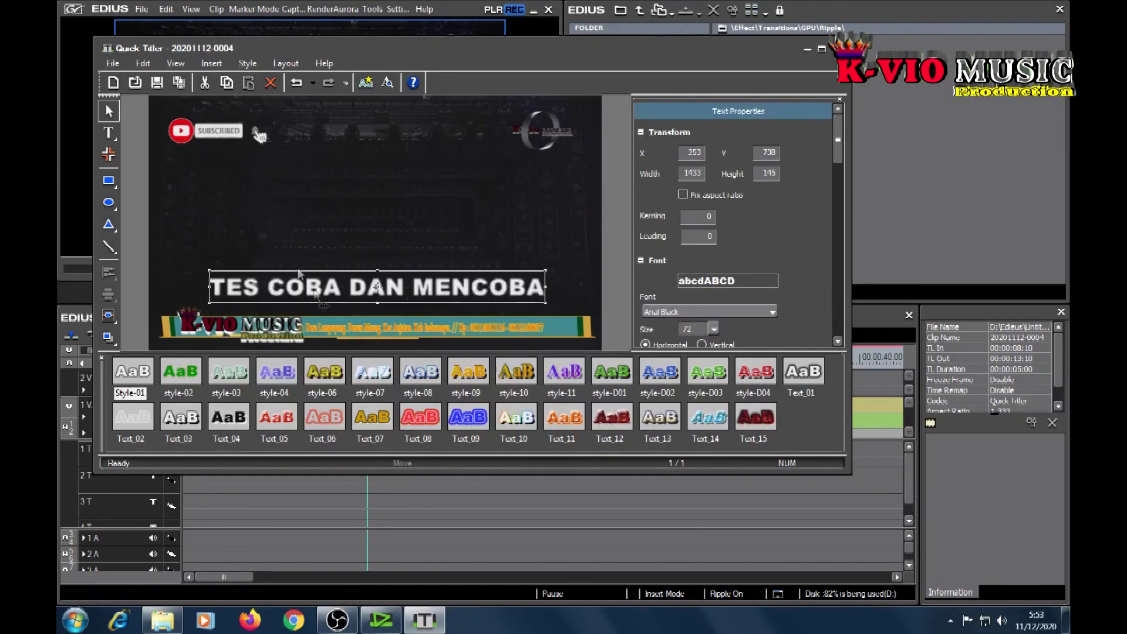
click(330, 238)
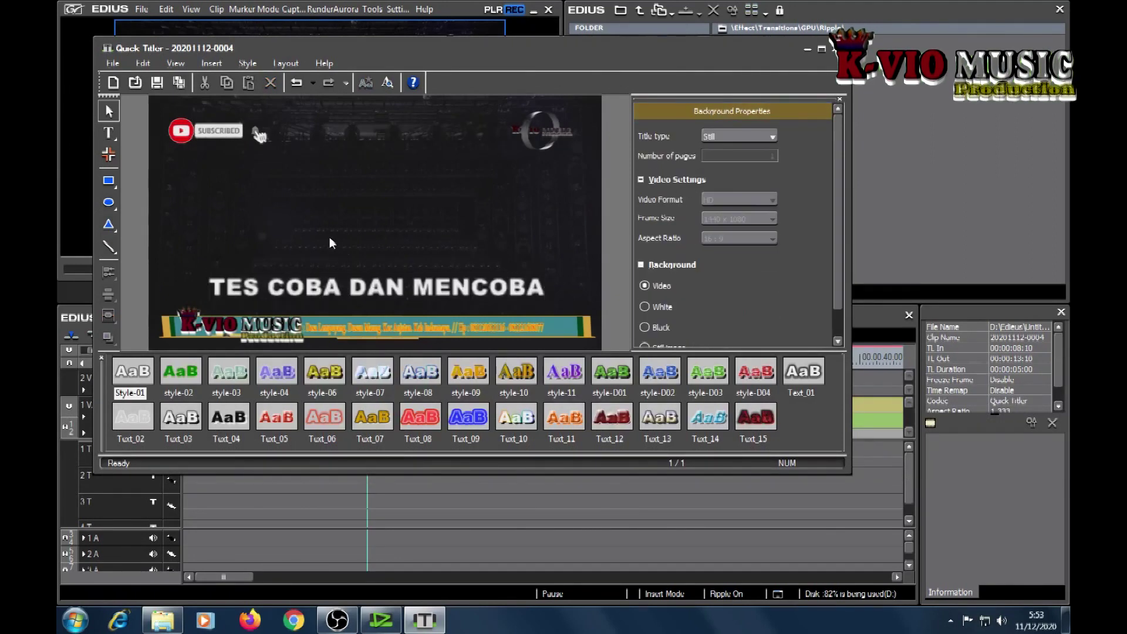
click(155, 84)
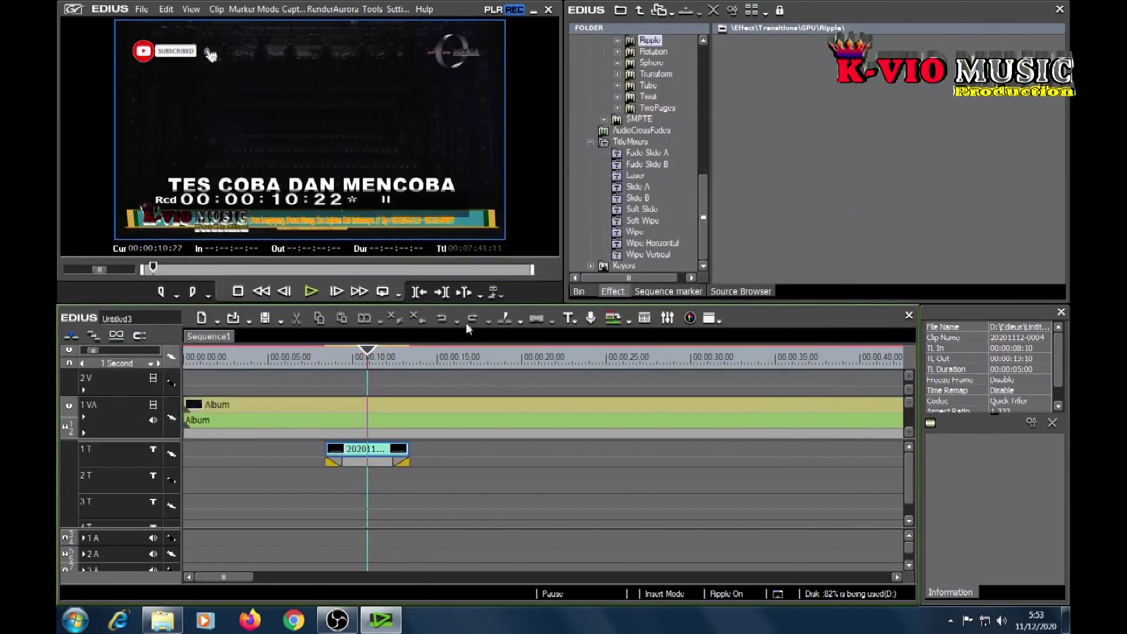
Step: Extend the title clip on 1 T to end at about 00:00:22:16 and paste a copy on 2 T at 00:00:10:22
drag(409, 453, 564, 457)
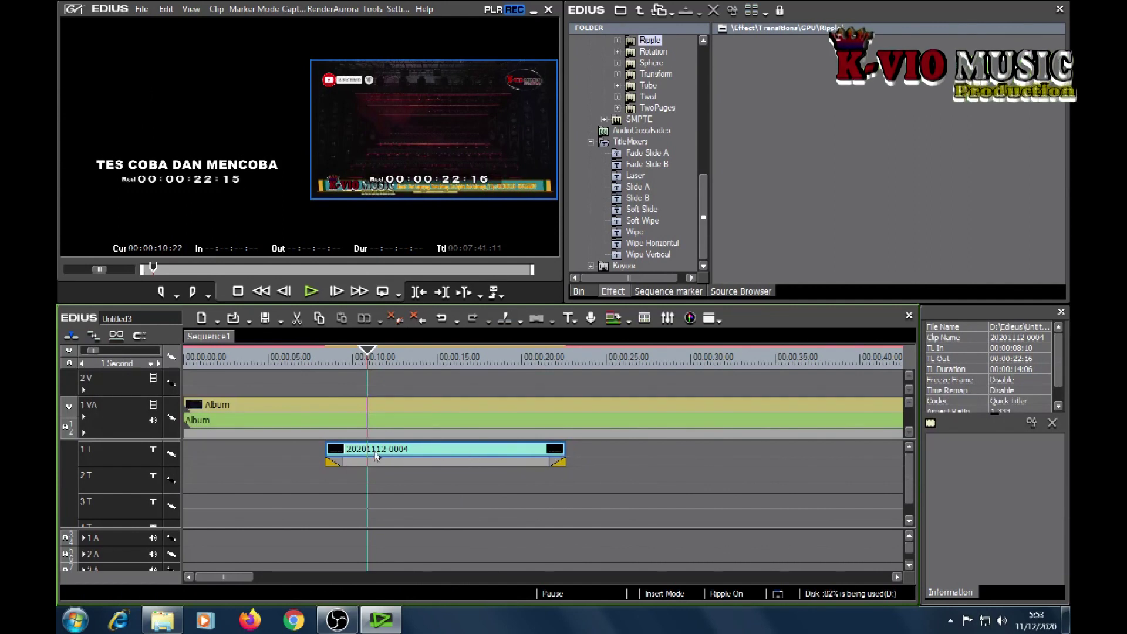
right_click(413, 449)
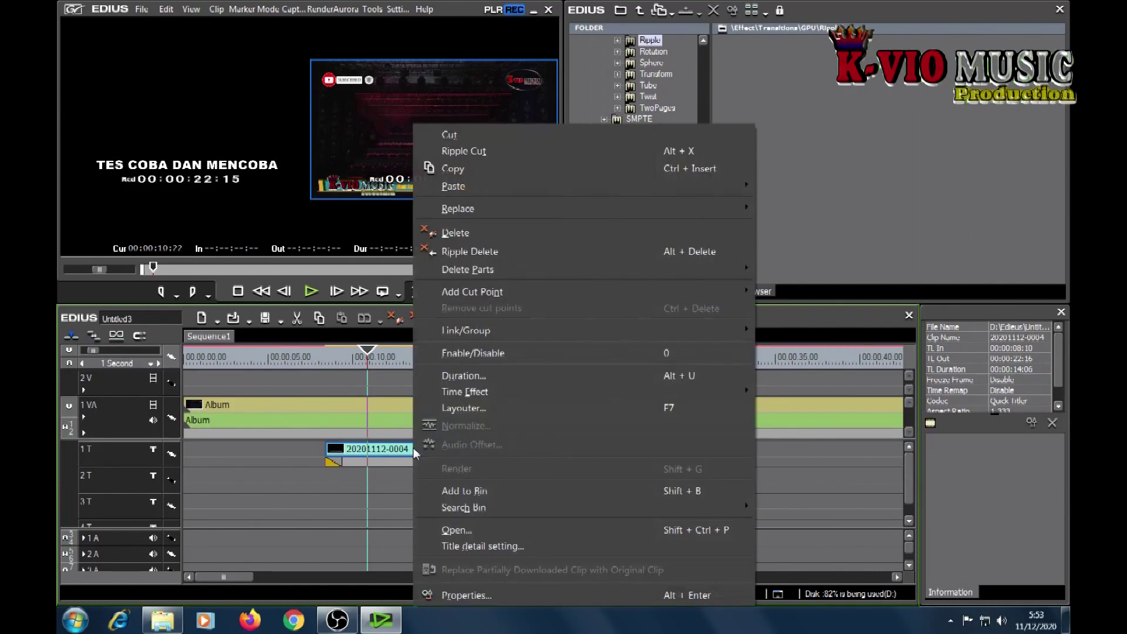
click(498, 169)
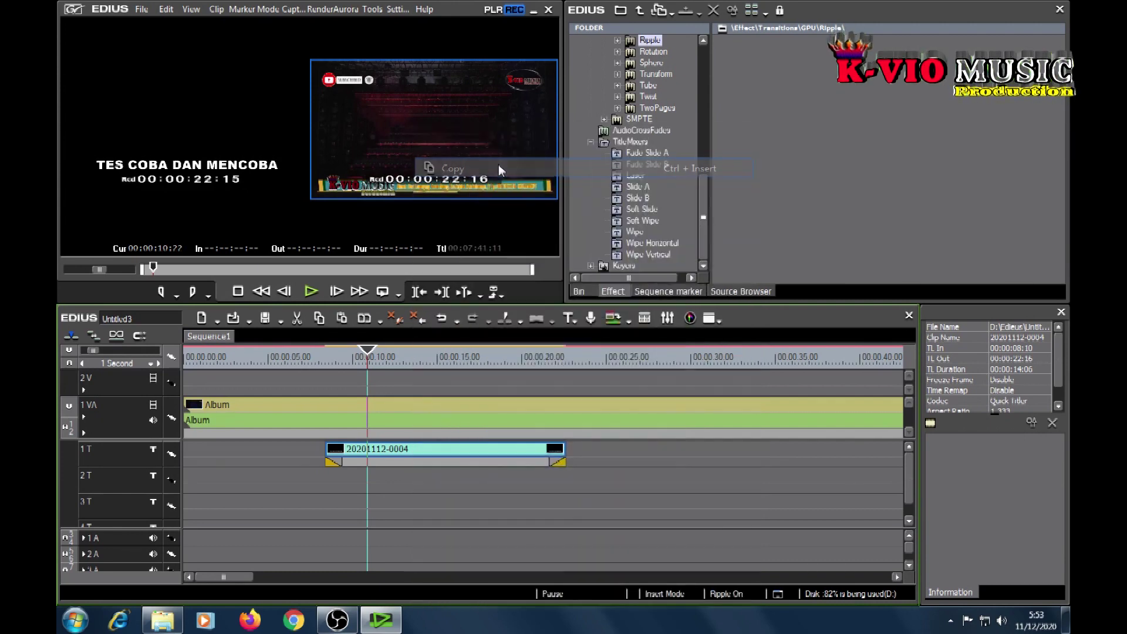
right_click(430, 481)
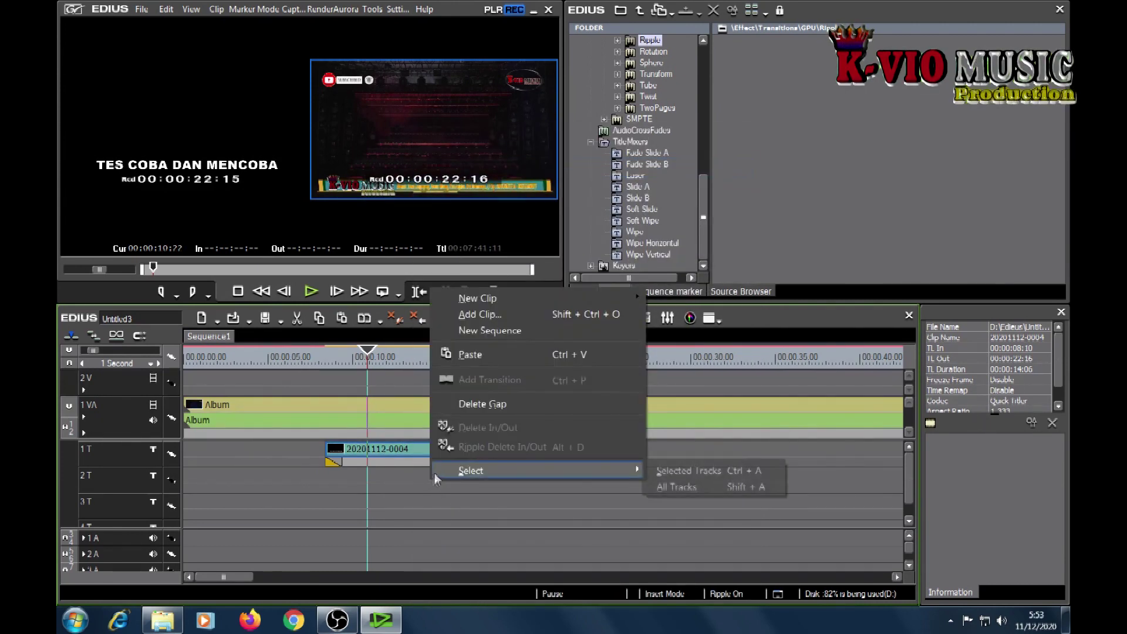
click(467, 354)
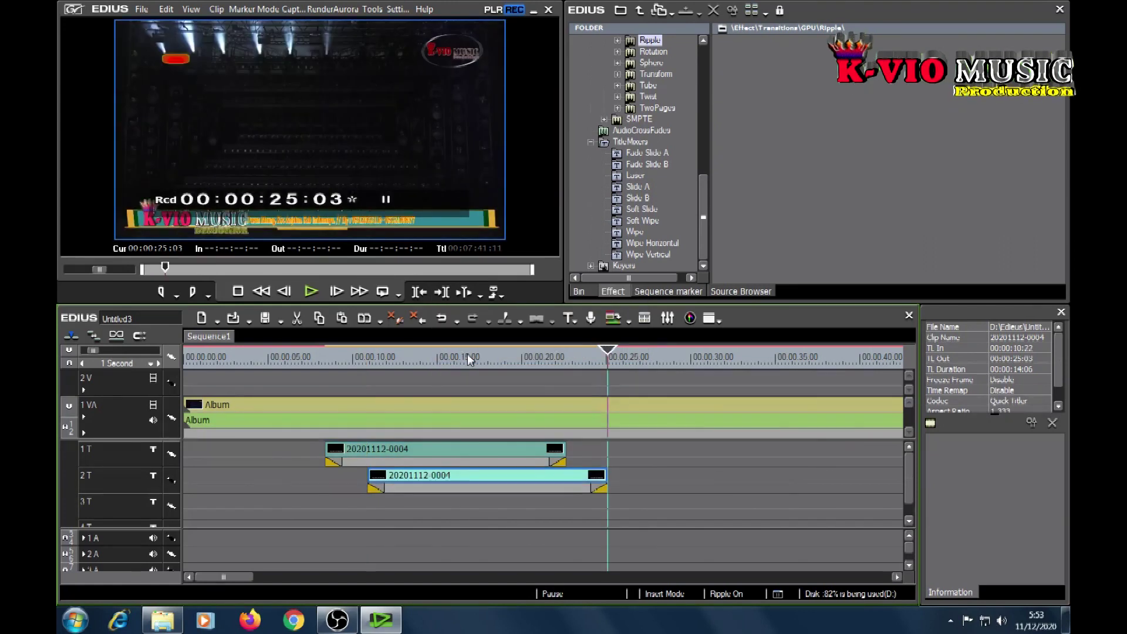
Step: Trim the copied title on 2 T to run from about 00:00:12:14 to the first title's end at 00:00:22:16
drag(604, 487, 566, 489)
drag(370, 487, 394, 487)
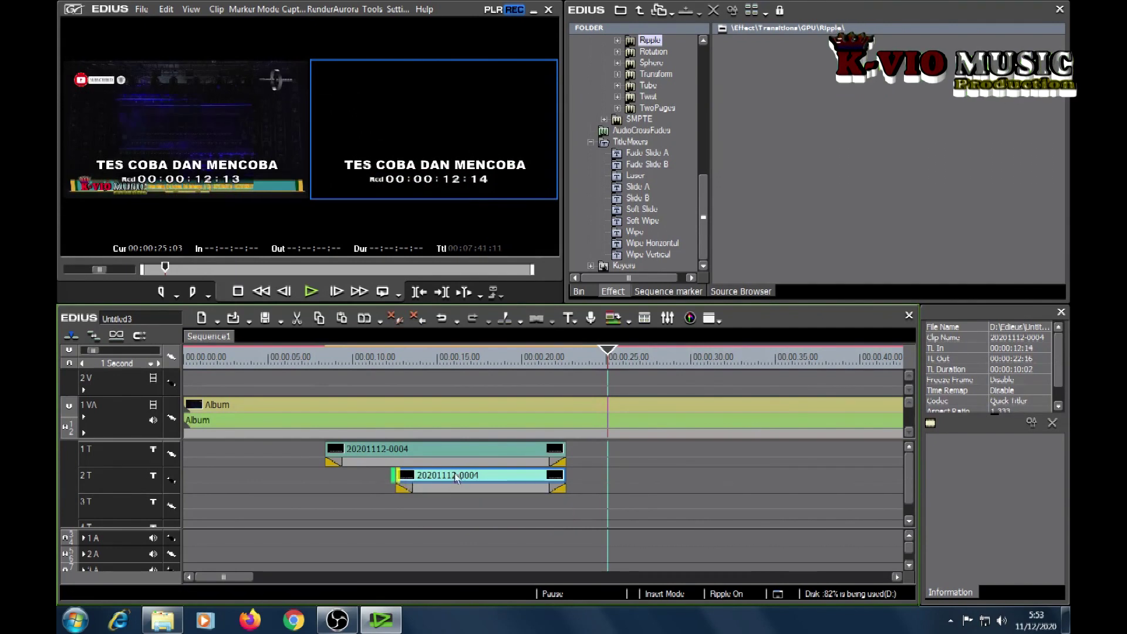
Step: Open the 2 T title for editing and set the fill color of its "TES COBA DAN MENCOBA" text to blue
click(477, 359)
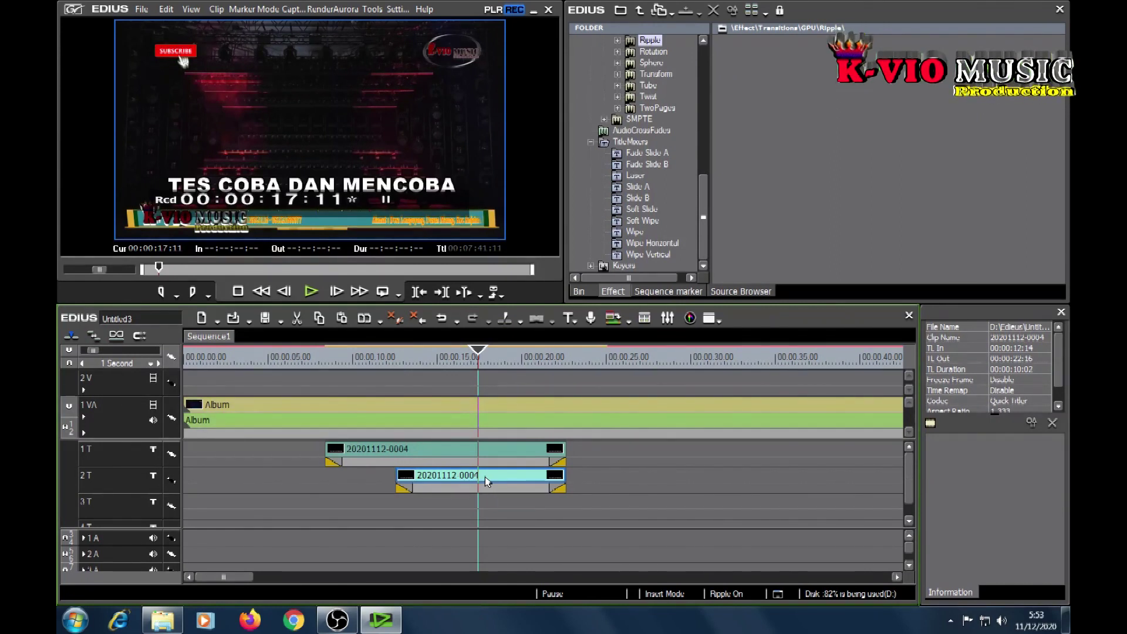
double_click(485, 476)
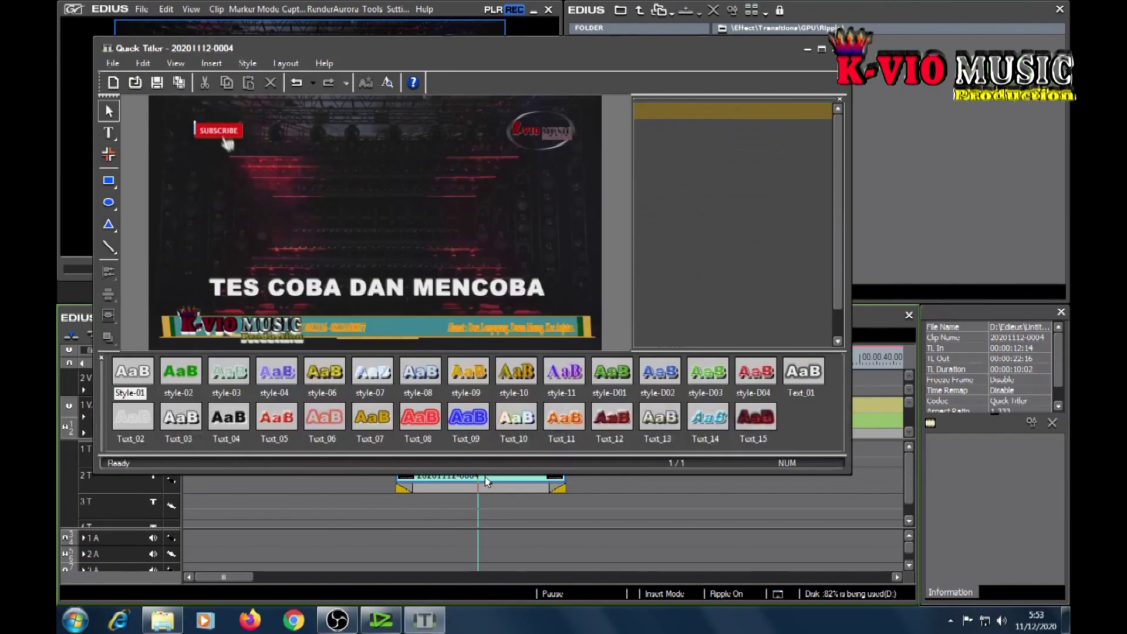
click(109, 112)
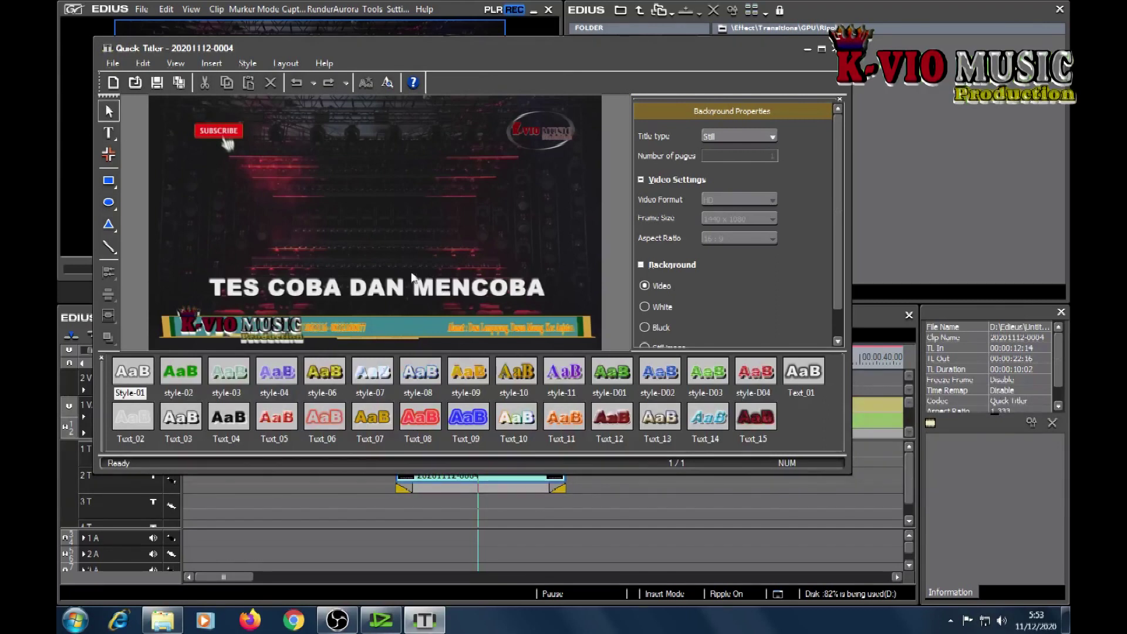
click(415, 296)
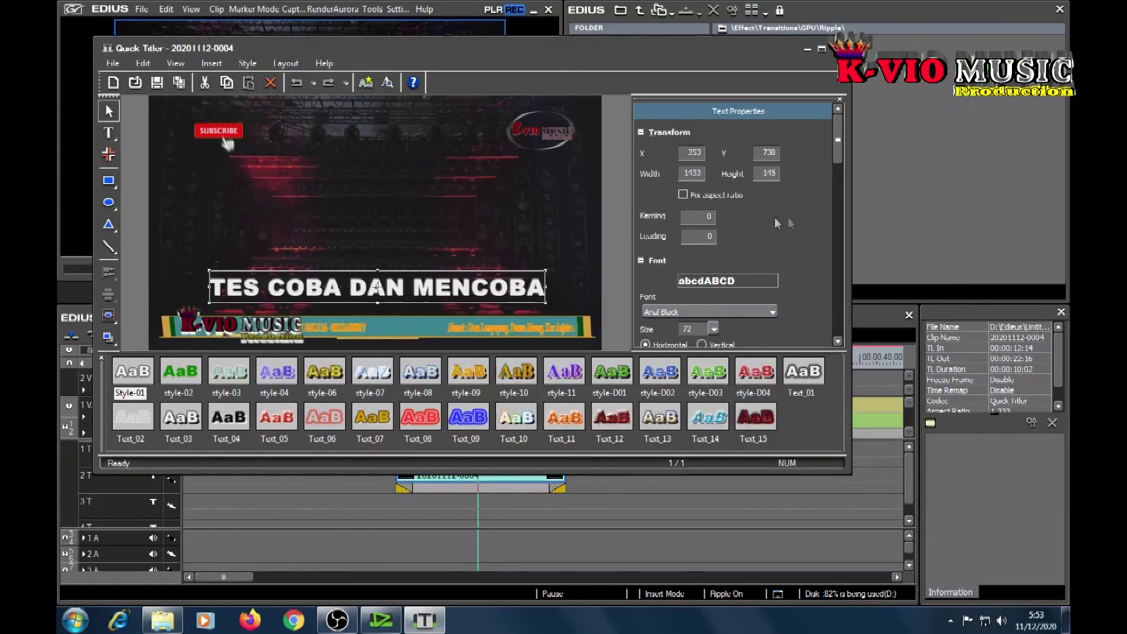
scroll(784, 217, down, 6)
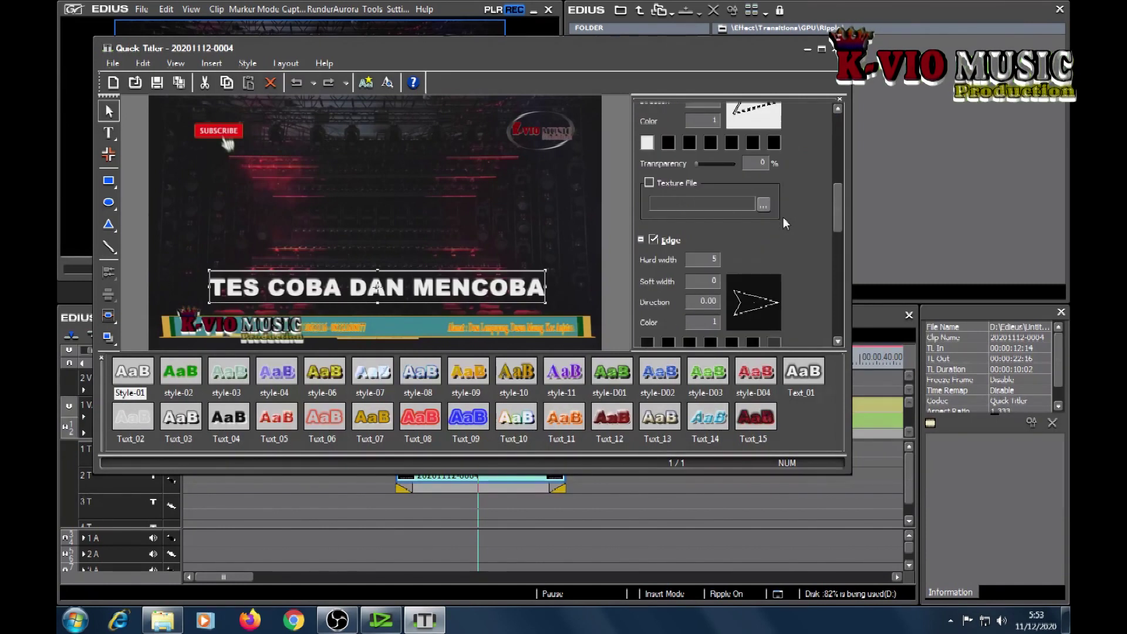
click(650, 146)
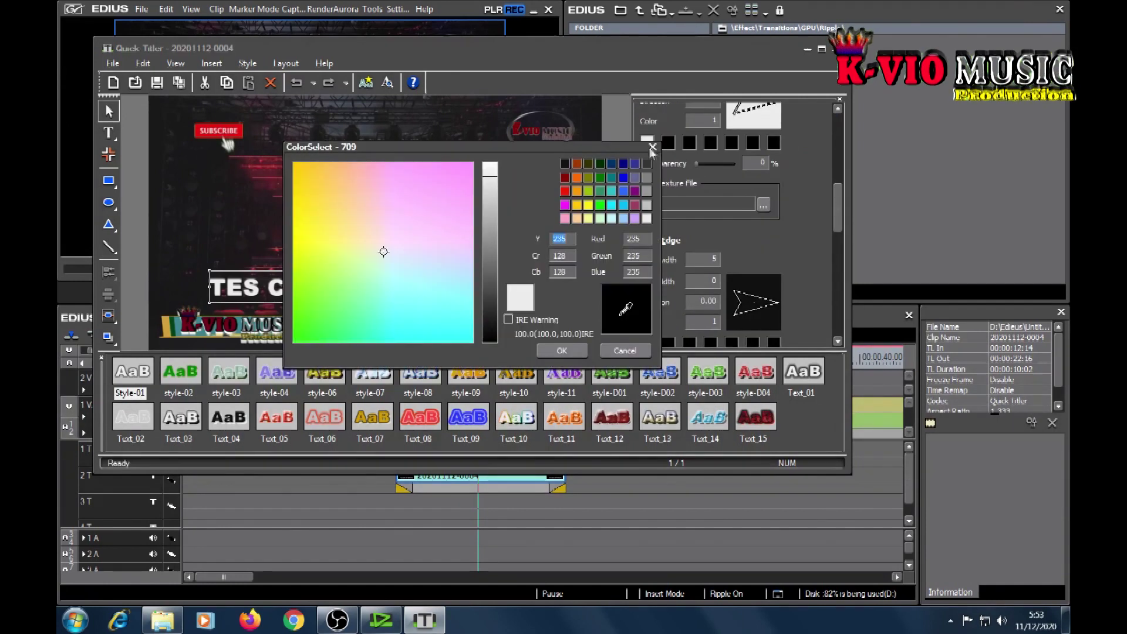
click(624, 178)
click(562, 352)
Step: Set the text's edge color to white (235, 235, 235) and save the title as a new file
click(649, 342)
click(647, 217)
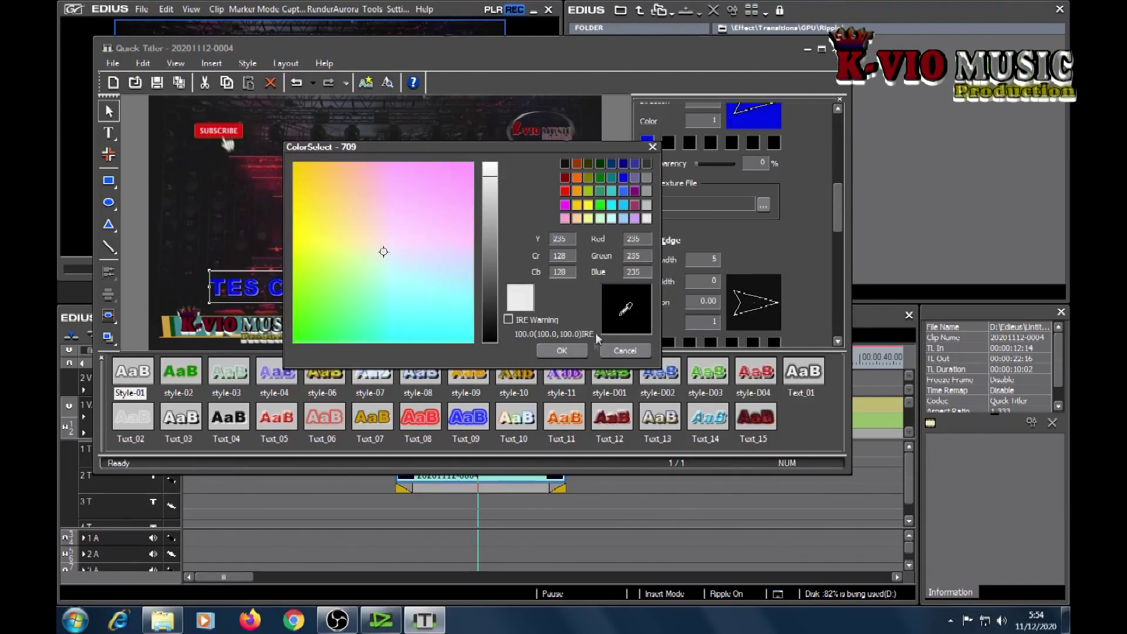
click(561, 350)
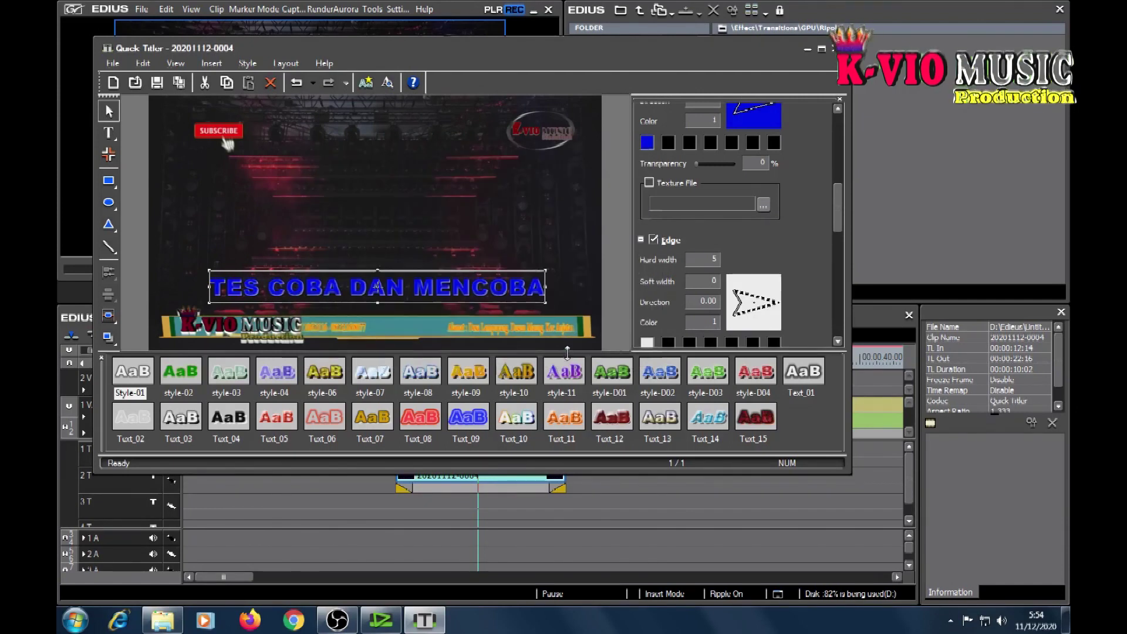
click(183, 86)
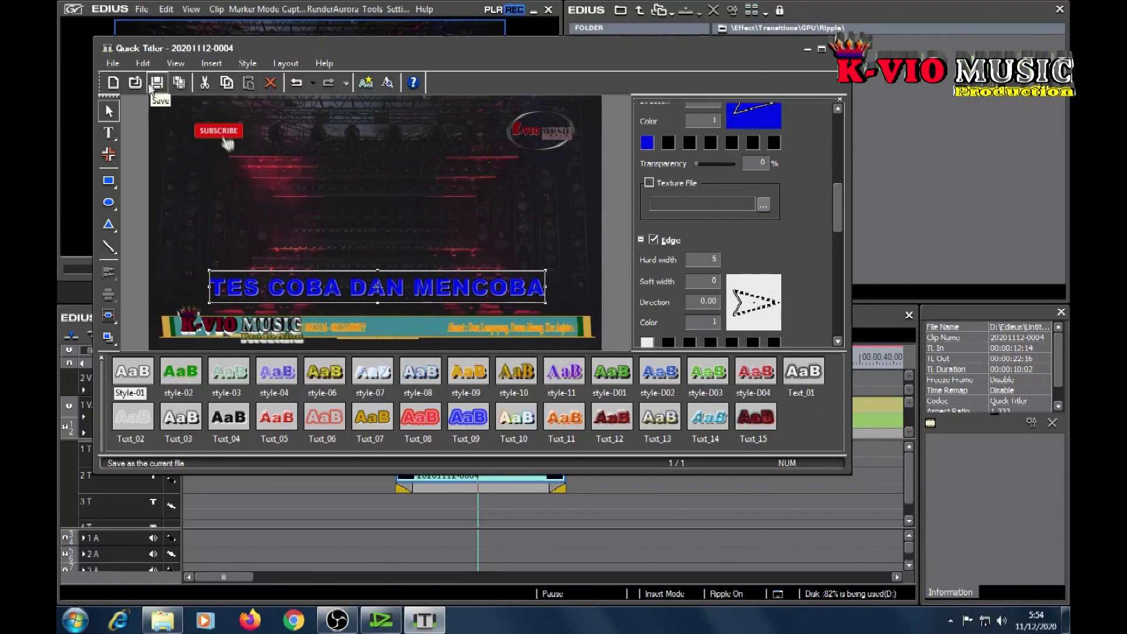
click(181, 86)
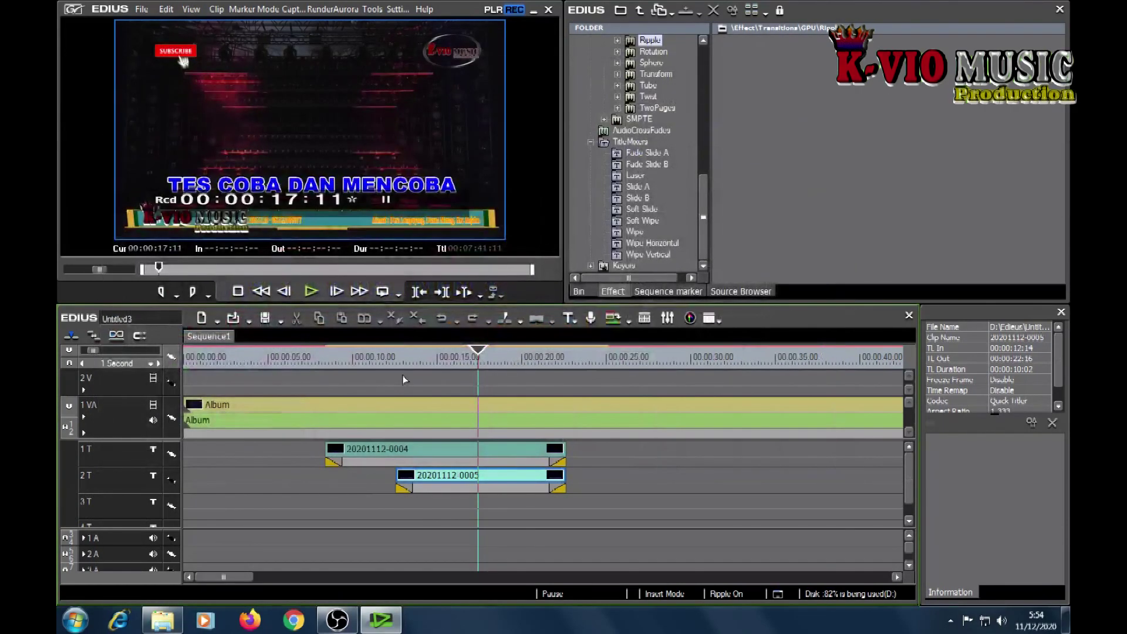
Step: Play the timeline from about 00:00:11:15 to check how the blue title enters over the white one
click(381, 361)
key(space)
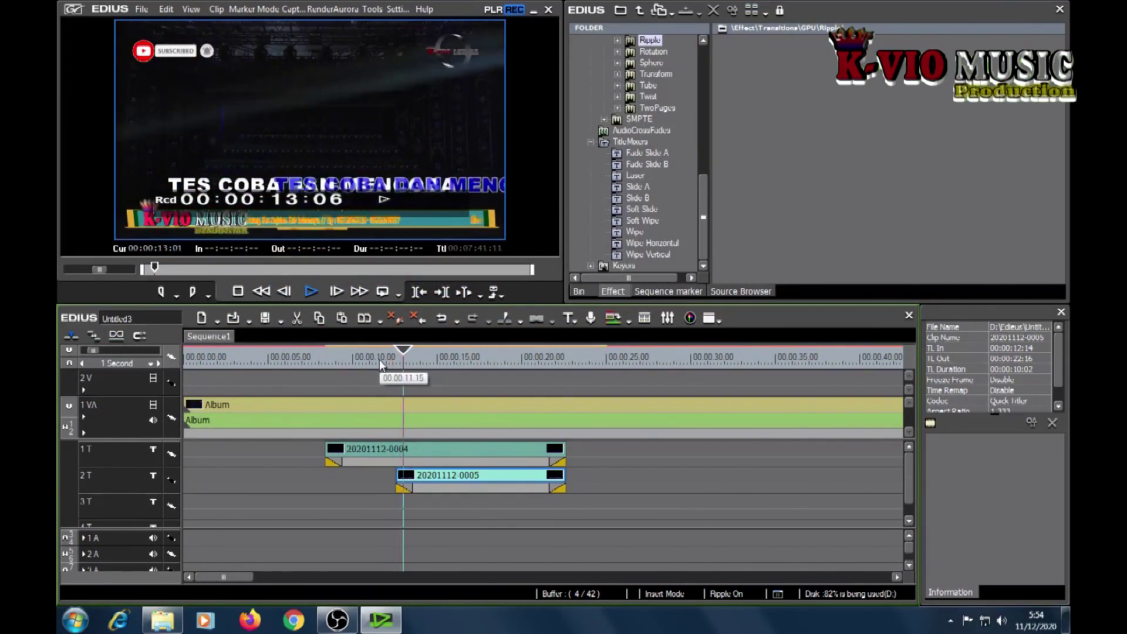
key(space)
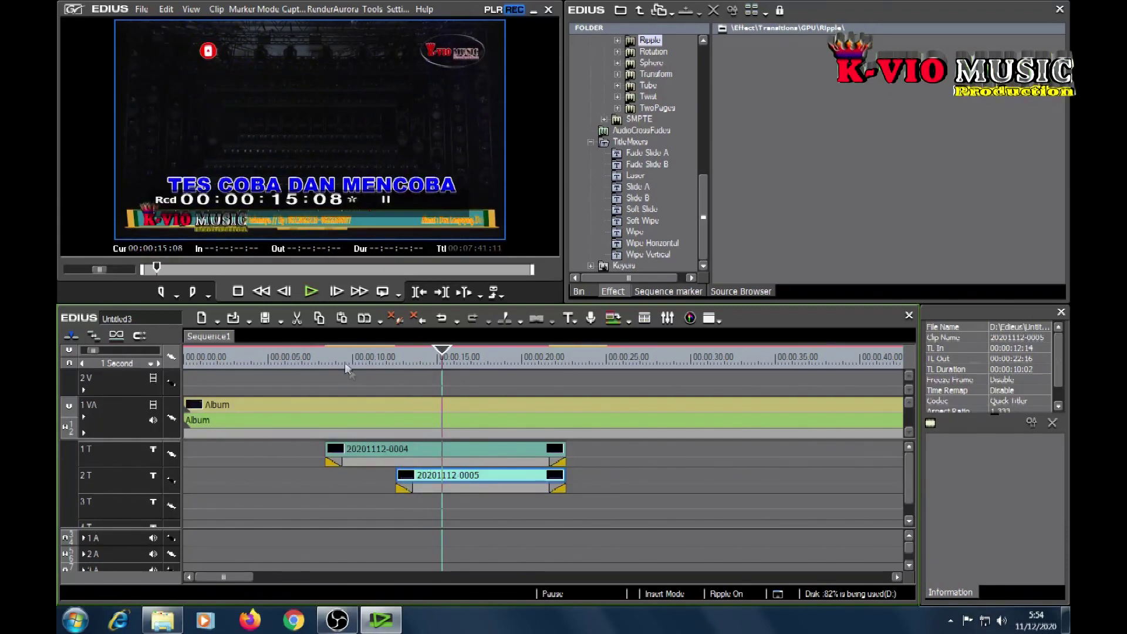
Step: Apply the Wipe Right title mixer to the start of the 2 T title and preview it from about 00:00:09:10
click(344, 360)
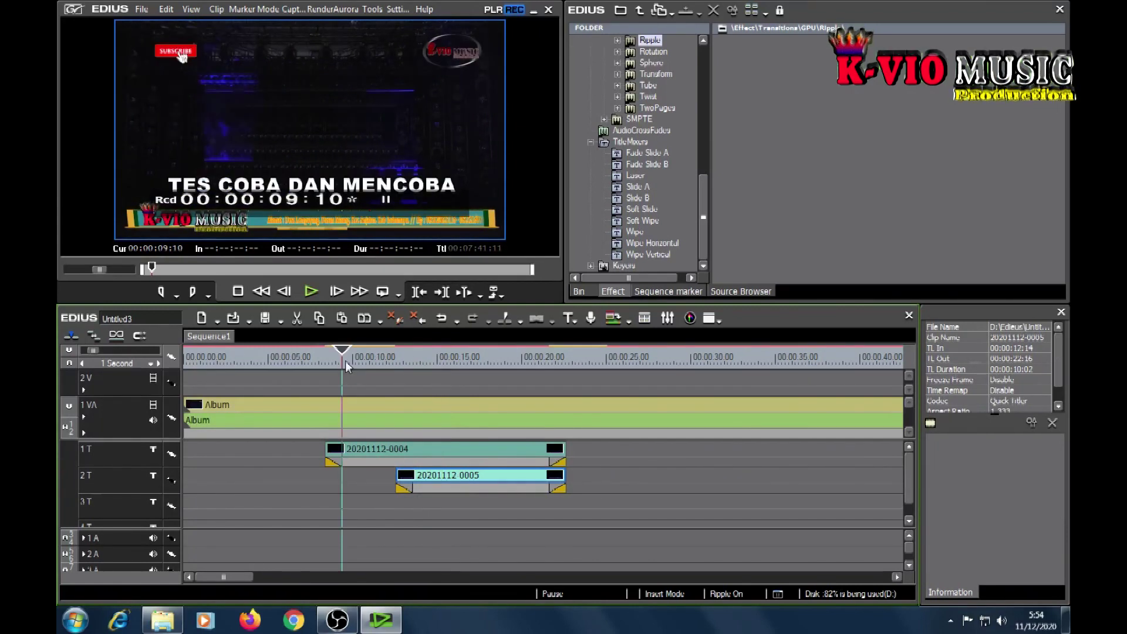
click(637, 234)
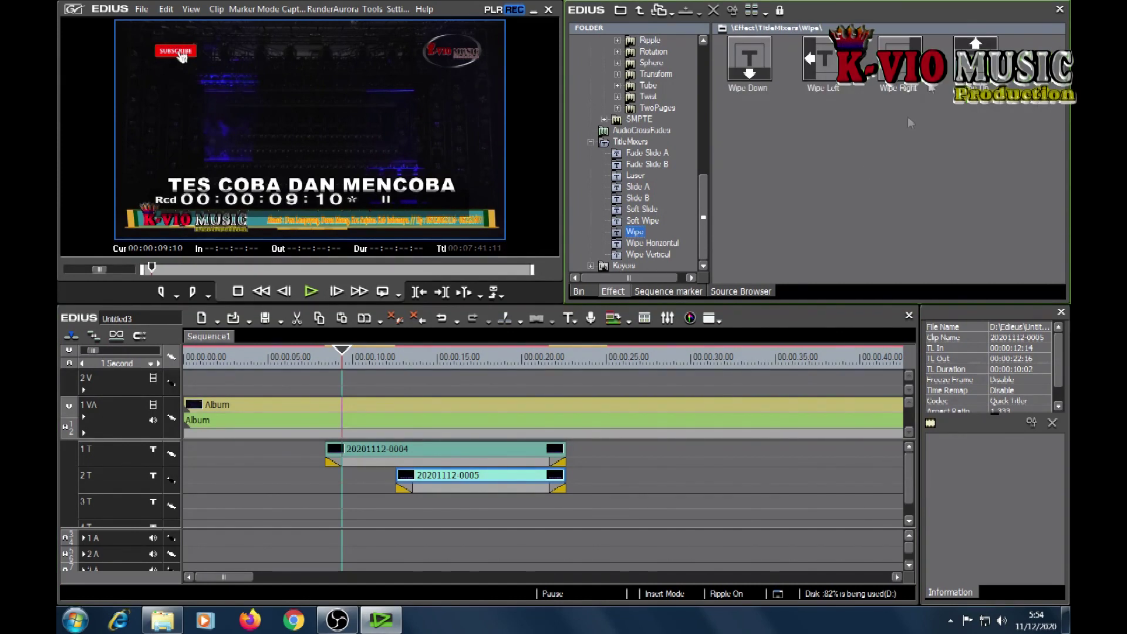
drag(898, 59, 696, 488)
drag(487, 512, 407, 492)
key(space)
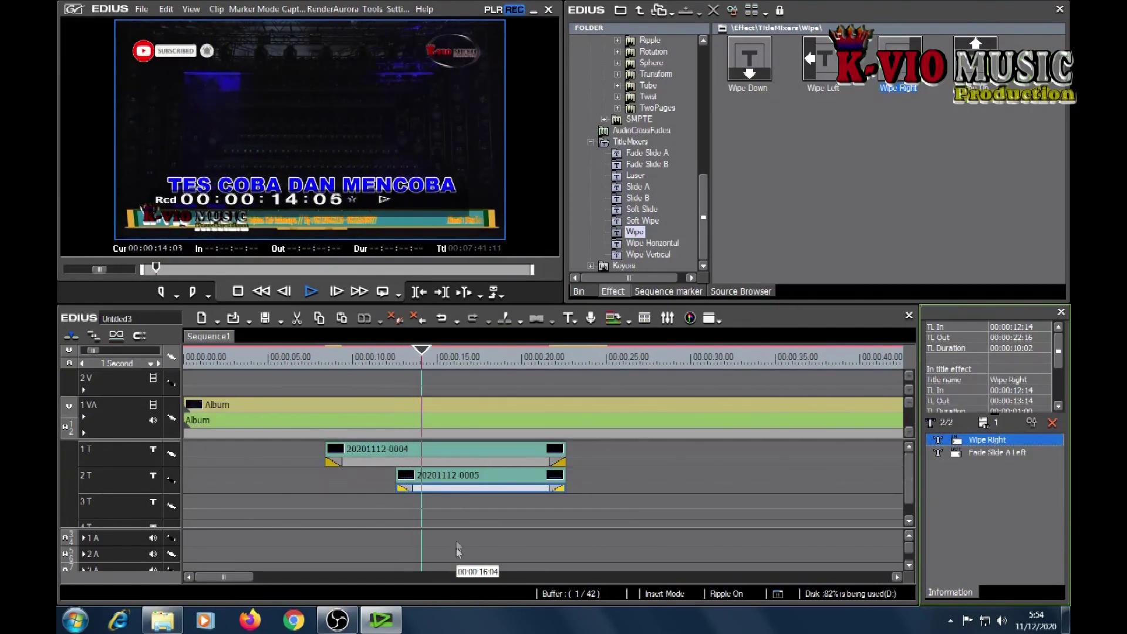
Step: Extend the Wipe Right effect on the 2 T title to end at about 00:00:20:16 and play back the result
click(455, 505)
drag(410, 491, 530, 493)
key(space)
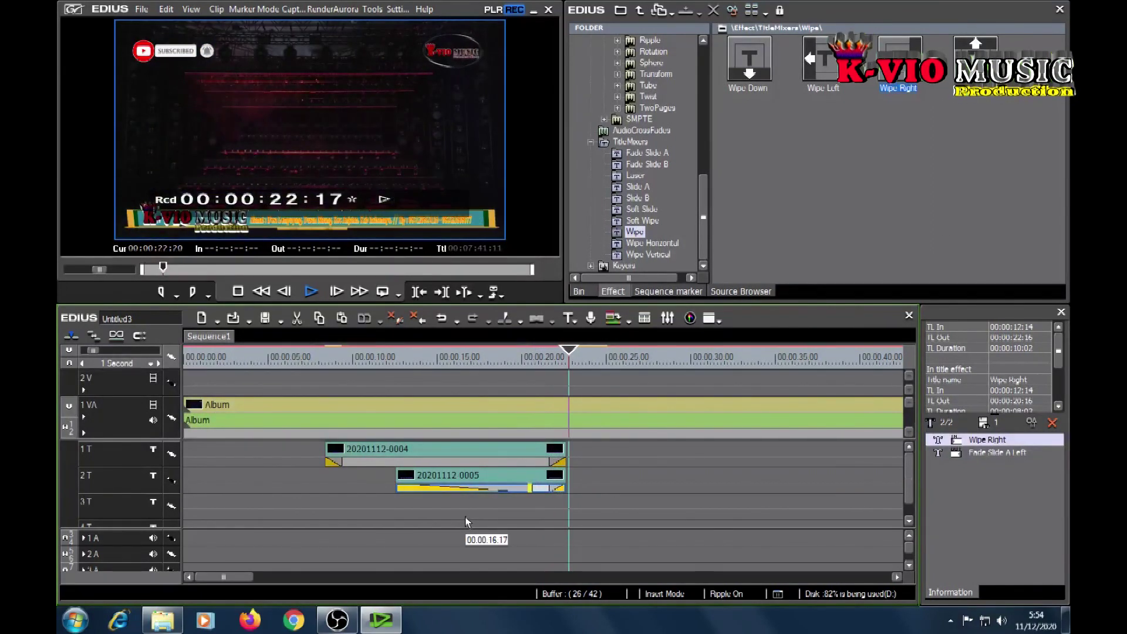
key(space)
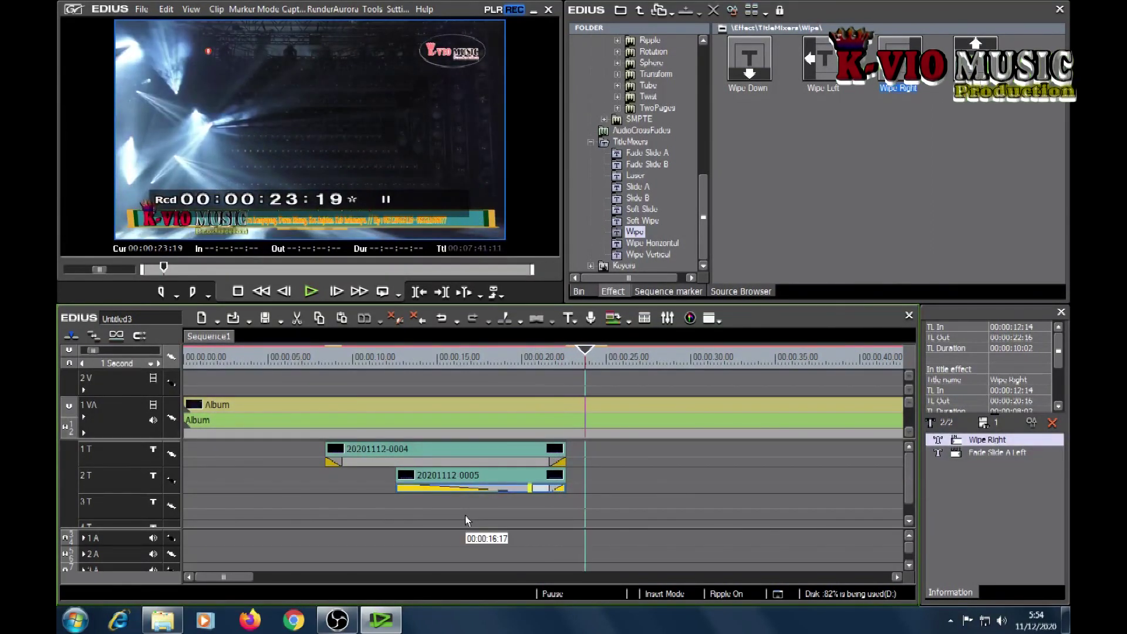